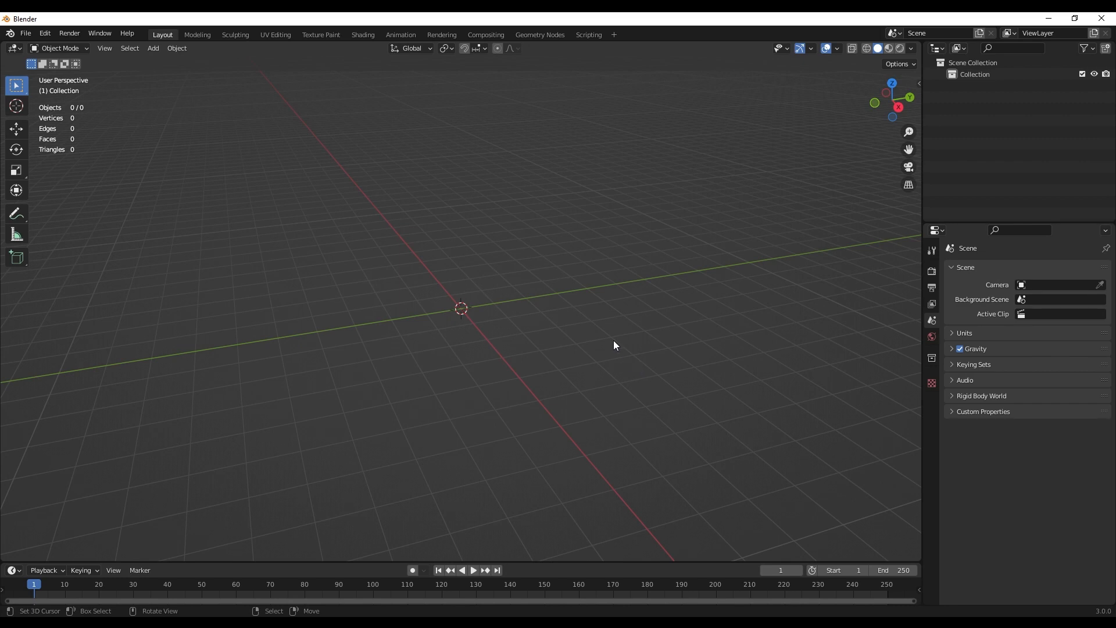
# Step: Add a cube mesh at the scene origin and enter Edit Mode on it
pyautogui.moveTo(444, 313); pyautogui.dragTo(548, 333, button='middle')
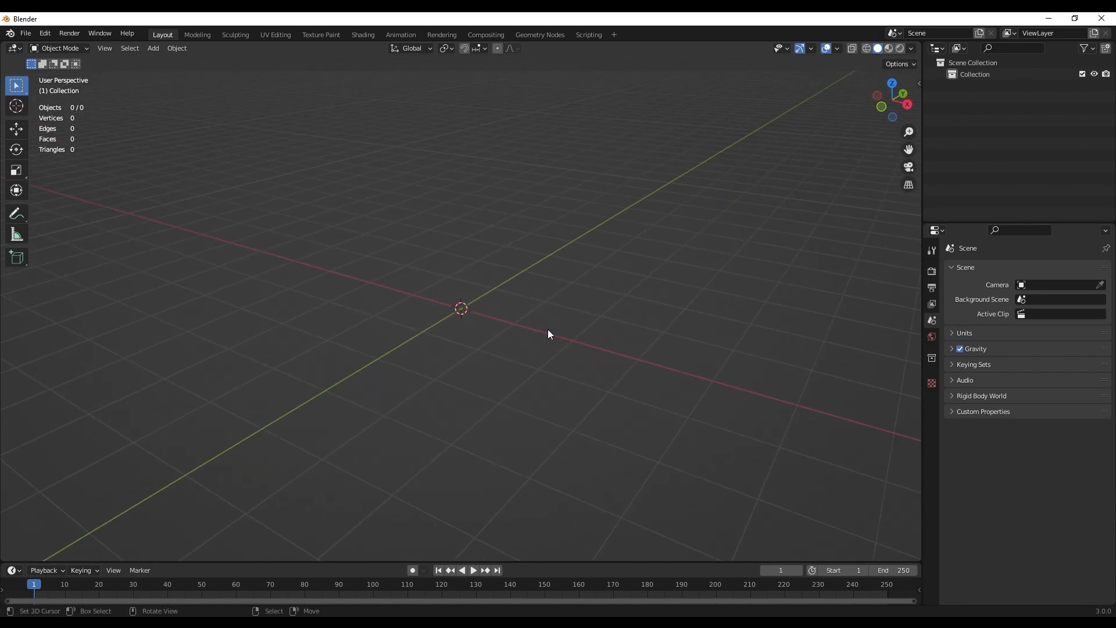
pyautogui.hotkey('shift', 'a')
pyautogui.moveTo(540, 329)
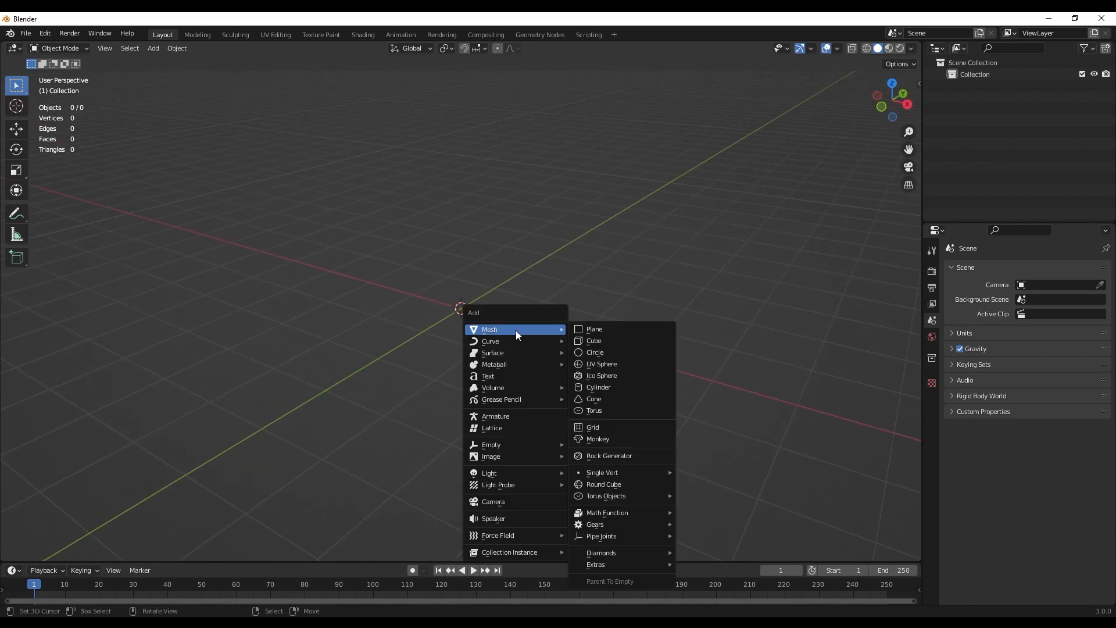
pyautogui.click(607, 342)
pyautogui.moveTo(478, 319); pyautogui.dragTo(444, 317, button='middle')
pyautogui.press('Tab')
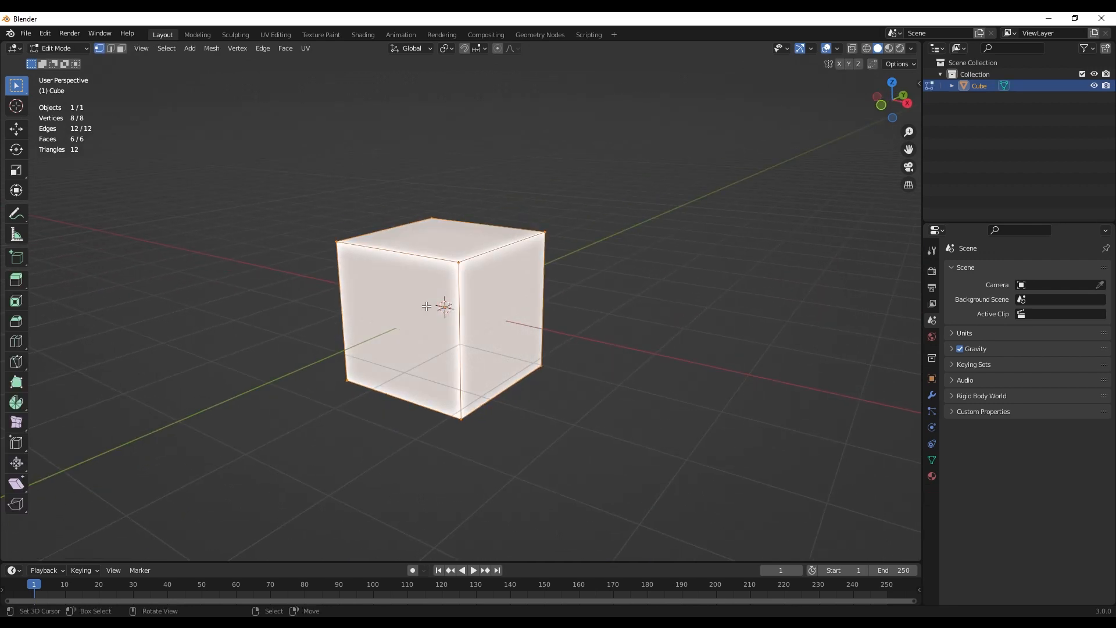
# Step: Lower the cube's top face along Z to about half the cube's height
pyautogui.click(122, 47)
pyautogui.moveTo(554, 309); pyautogui.dragTo(518, 256, button='middle')
pyautogui.click(514, 298)
pyautogui.press('g')
pyautogui.press('z')
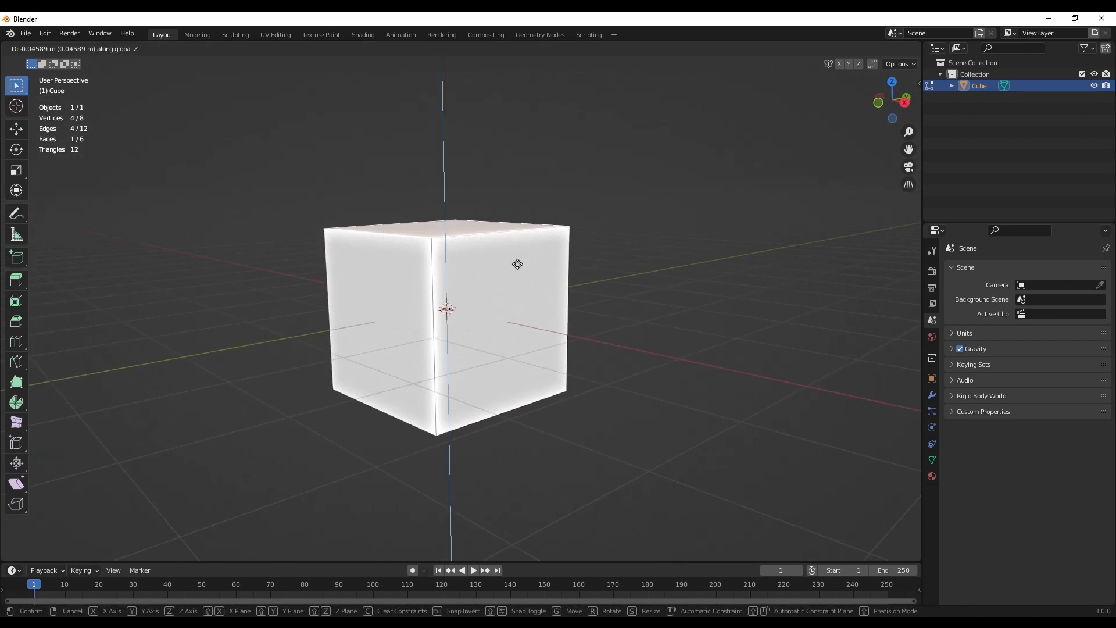
pyautogui.click(530, 340)
# Step: Scale the whole box along Y to about 0.58
pyautogui.press('a')
pyautogui.moveTo(530, 340); pyautogui.dragTo(531, 284, button='middle')
pyautogui.press('s')
pyautogui.press('y')
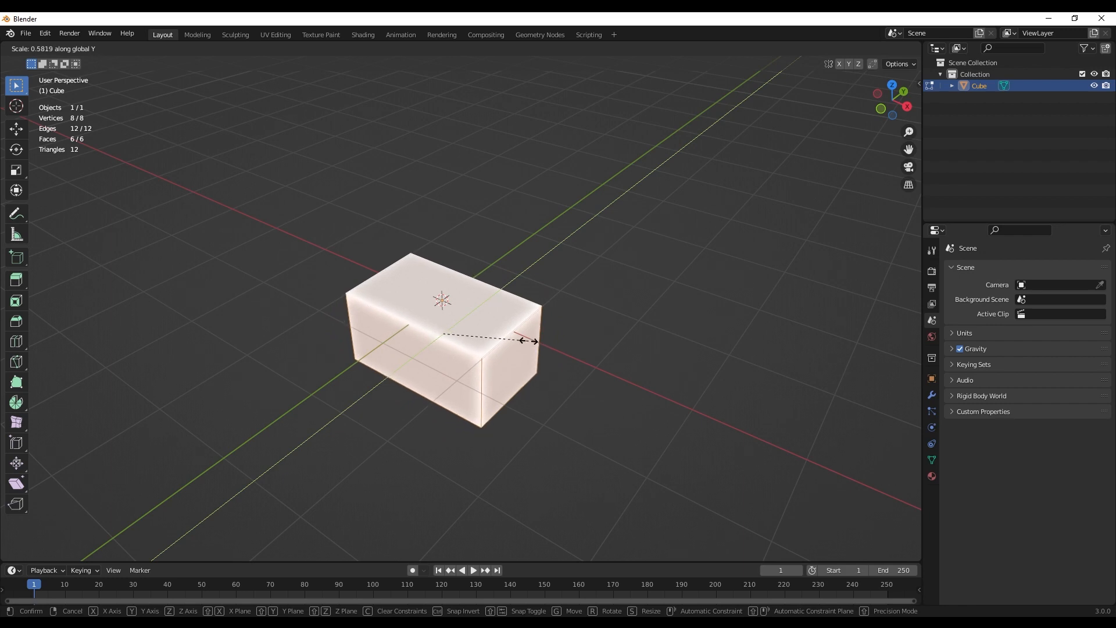
pyautogui.click(525, 335)
pyautogui.click(734, 349)
# Step: Scale the box's bottom face down to about 0.9 so the sides taper inward
pyautogui.moveTo(734, 349); pyautogui.dragTo(516, 238, button='middle')
pyautogui.scroll(2, 506, 326)
pyautogui.click(506, 345)
pyautogui.scroll(-2, 505, 347)
pyautogui.moveTo(506, 347); pyautogui.dragTo(584, 389, button='middle')
pyautogui.press('s')
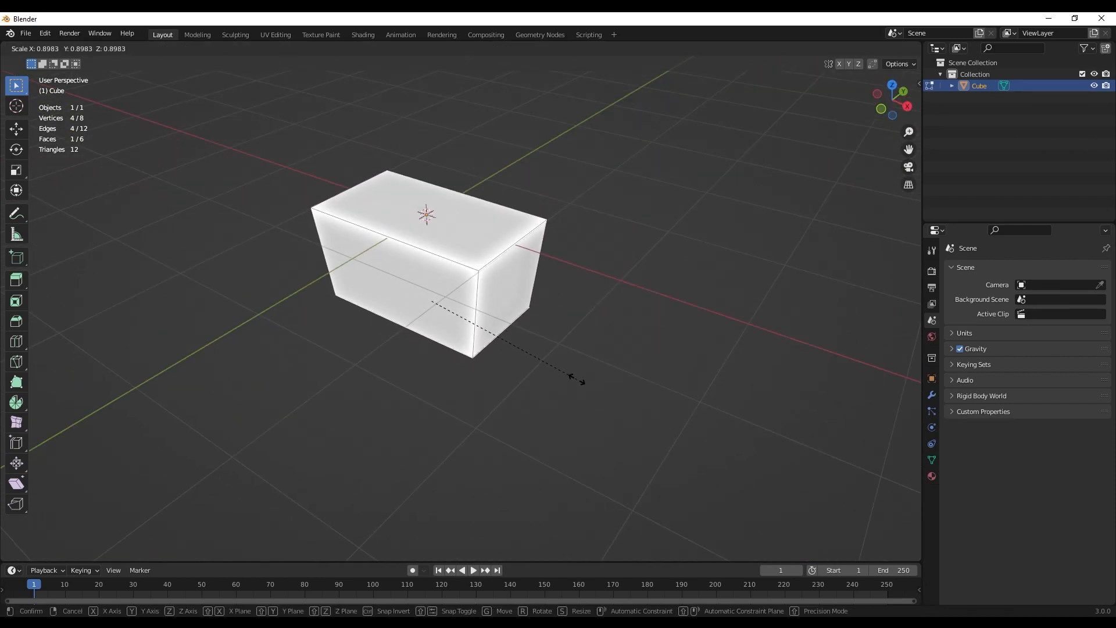
pyautogui.click(574, 372)
# Step: Extrude the box's top face upward about 0.47 m to start the chest lid
pyautogui.moveTo(574, 372); pyautogui.dragTo(385, 271, button='middle')
pyautogui.moveTo(378, 227); pyautogui.dragTo(563, 360)
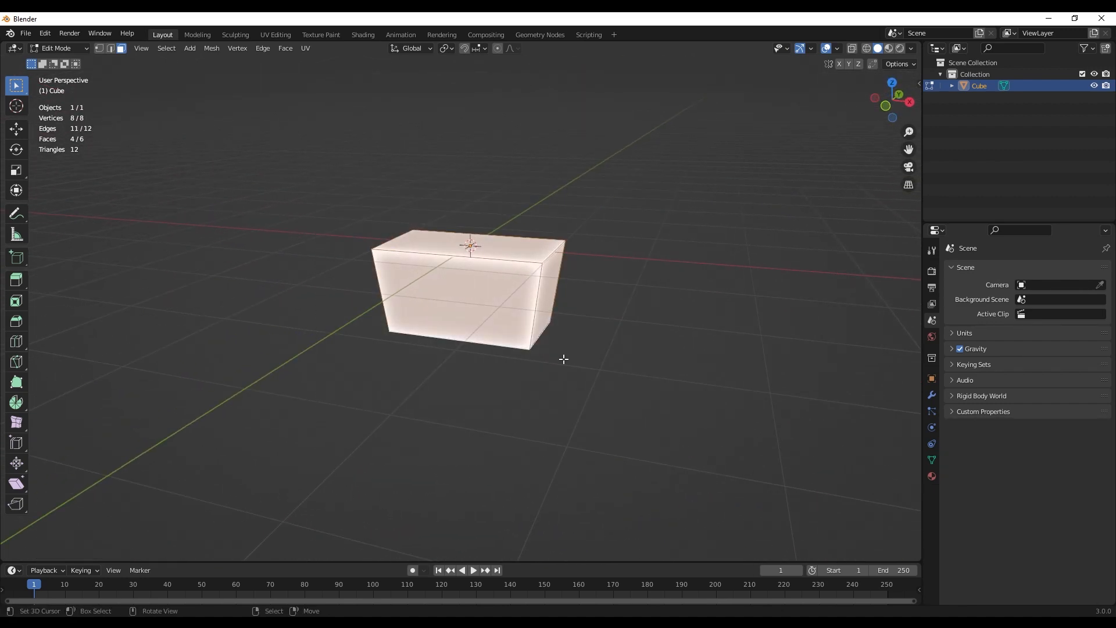
pyautogui.moveTo(545, 289); pyautogui.dragTo(515, 212, button='middle')
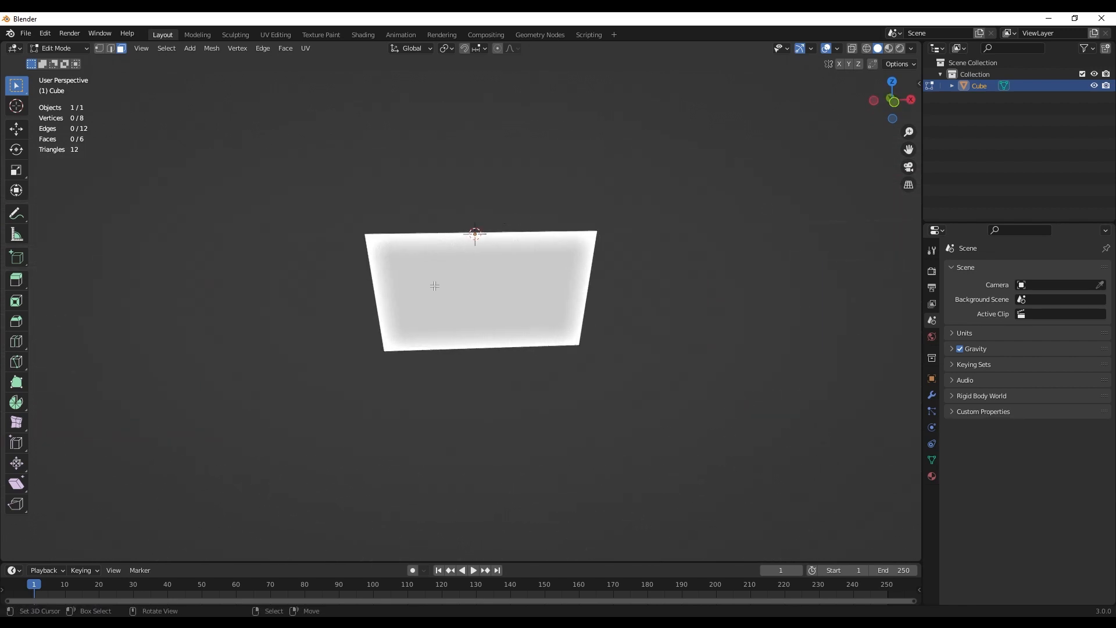
pyautogui.moveTo(459, 240); pyautogui.dragTo(434, 257, button='middle')
pyautogui.moveTo(496, 277); pyautogui.dragTo(492, 325, button='middle')
pyautogui.press('e')
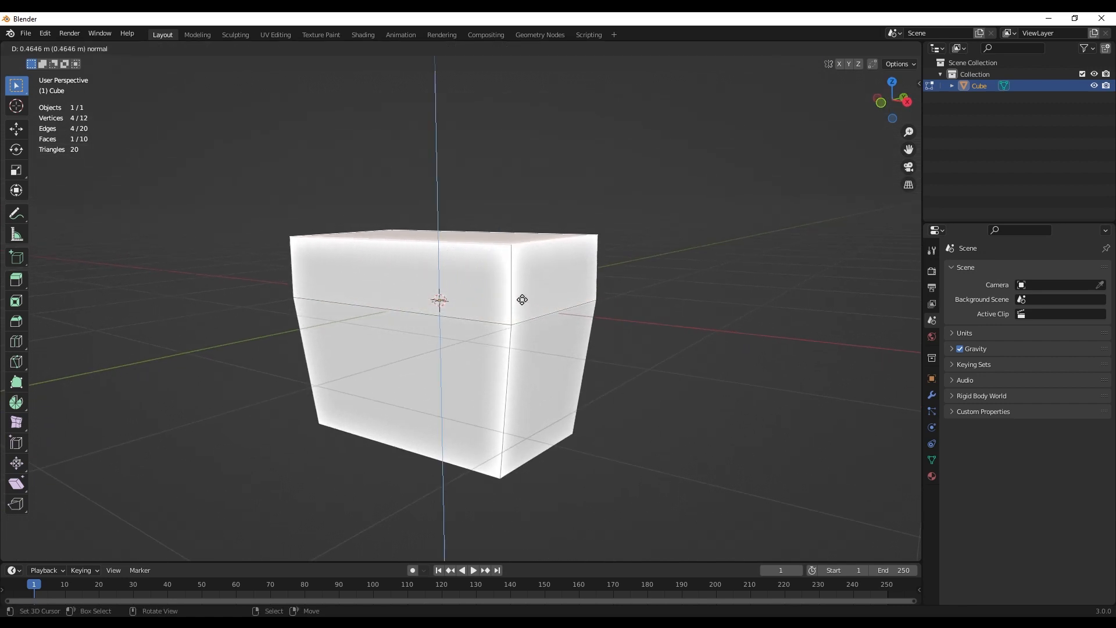
pyautogui.click(524, 294)
# Step: Scale the extruded top face inward so the lid narrows toward its top
pyautogui.moveTo(570, 261); pyautogui.dragTo(633, 341, button='middle')
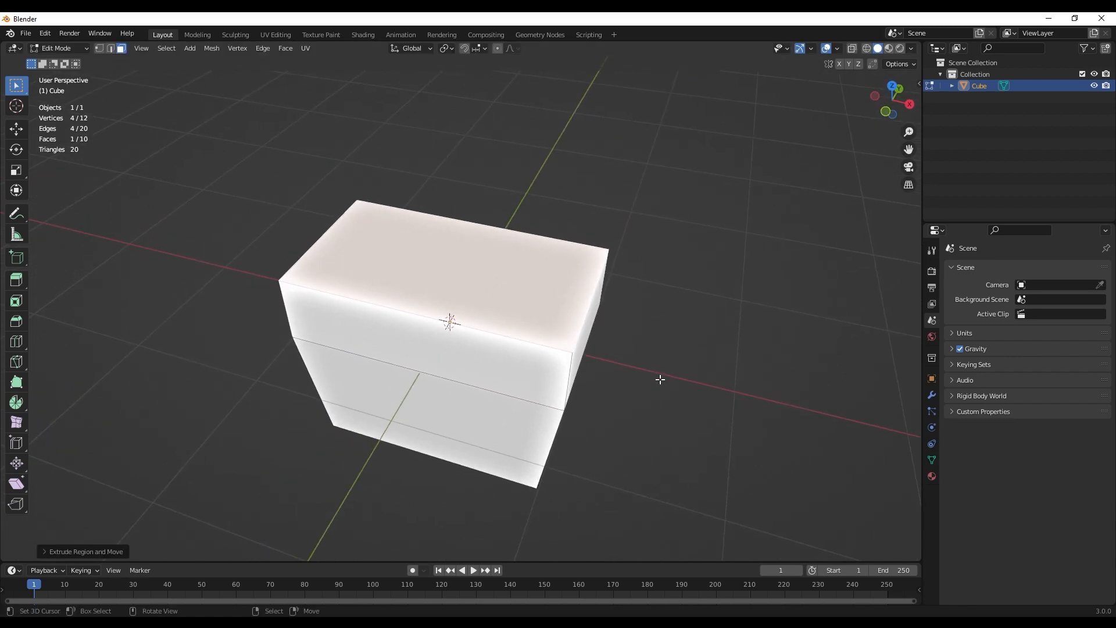
pyautogui.press('s')
pyautogui.click(633, 347)
pyautogui.hotkey('alt', 'a')
# Step: Raise the bottom face slightly along Z to make the chest body shorter
pyautogui.scroll(-7, 494, 301)
pyautogui.moveTo(494, 302); pyautogui.dragTo(517, 168, button='middle')
pyautogui.scroll(5, 598, 231)
pyautogui.click(447, 361)
pyautogui.moveTo(447, 361); pyautogui.dragTo(469, 341, button='middle')
pyautogui.press('g')
pyautogui.press('z')
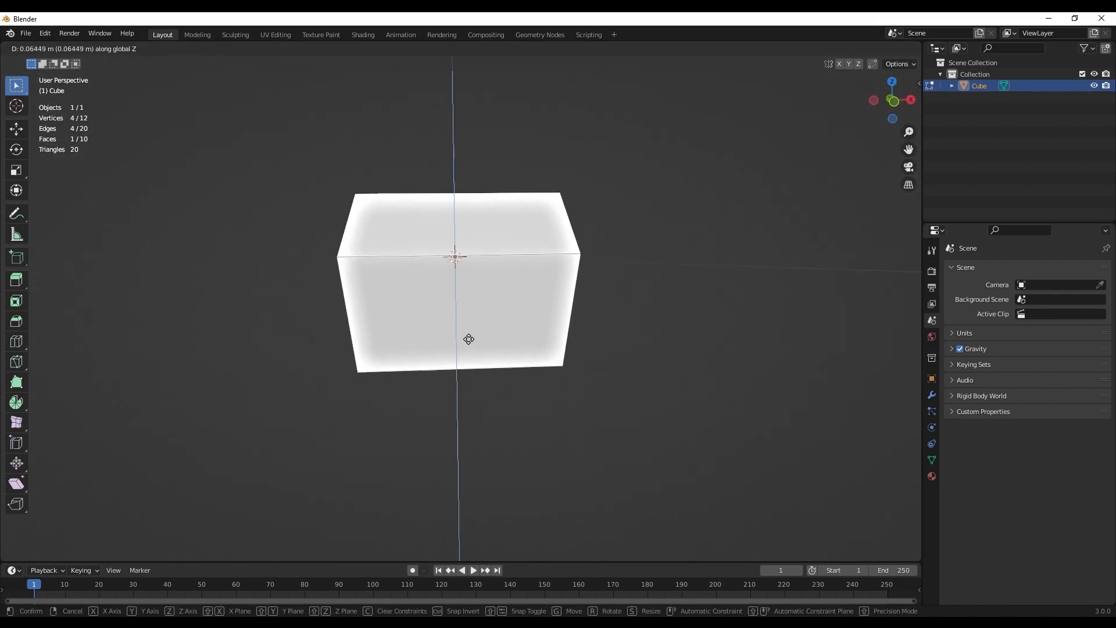
pyautogui.click(469, 330)
pyautogui.hotkey('alt', 'a')
# Step: Inset the four side faces of the chest body individually by about 0.12 m
pyautogui.moveTo(550, 302); pyautogui.dragTo(563, 277, button='middle')
pyautogui.scroll(-4, 573, 319)
pyautogui.scroll(4, 573, 319)
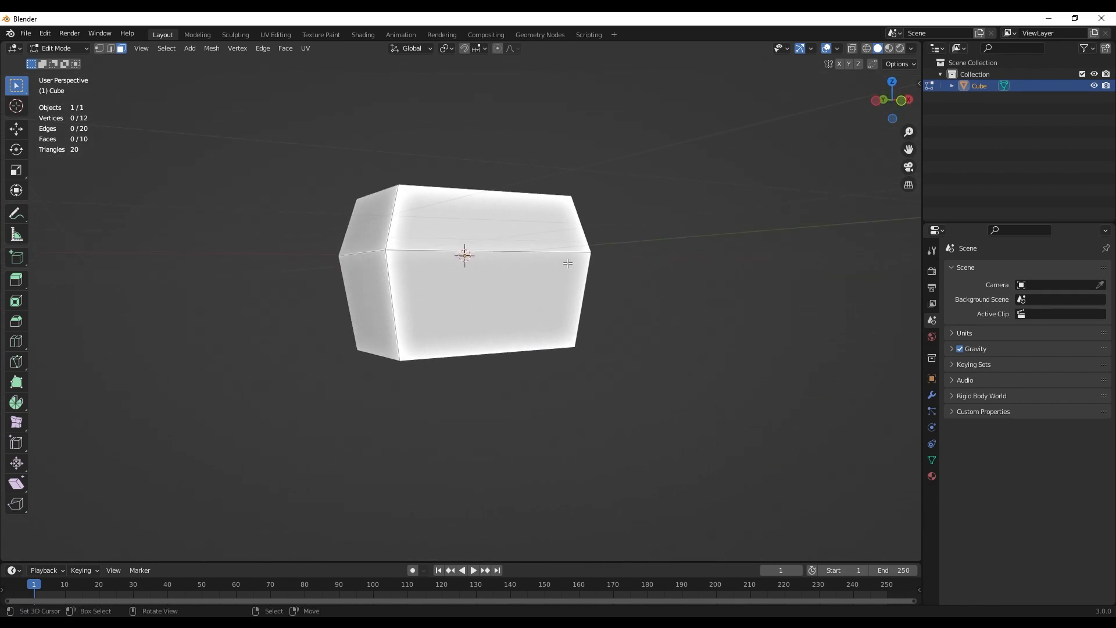
pyautogui.moveTo(563, 216); pyautogui.dragTo(528, 257, button='middle')
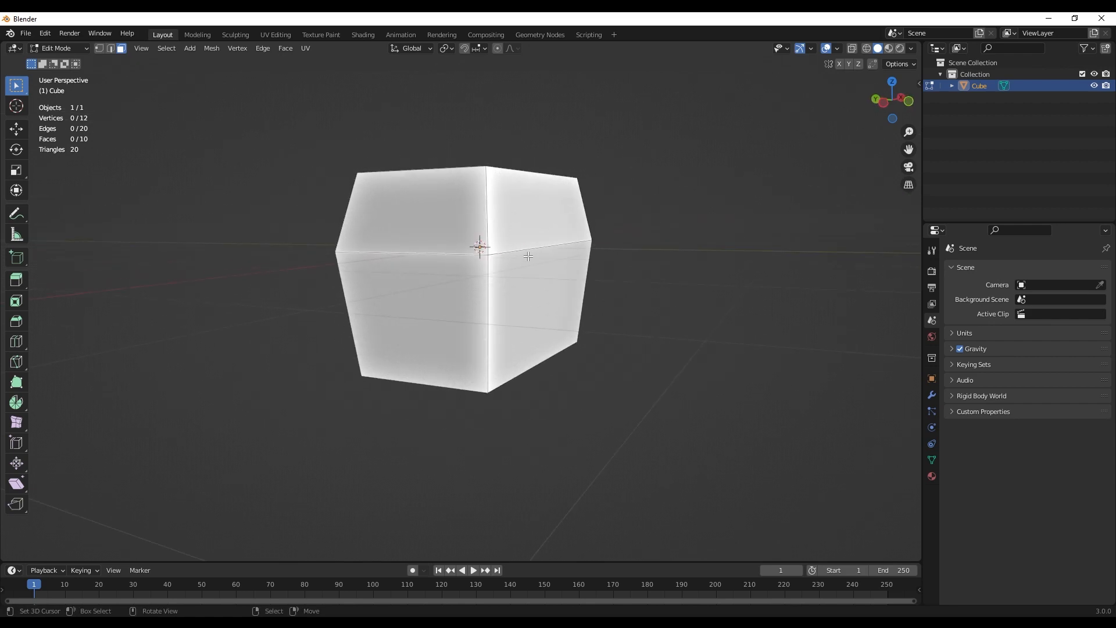
pyautogui.moveTo(535, 291); pyautogui.dragTo(366, 307, button='middle')
pyautogui.click(534, 285)
pyautogui.keyDown('shift'); pyautogui.click(534, 284); pyautogui.keyUp('shift')
pyautogui.keyDown('shift'); pyautogui.click(429, 292); pyautogui.keyUp('shift')
pyautogui.moveTo(428, 291); pyautogui.dragTo(349, 263, button='middle')
pyautogui.moveTo(424, 290); pyautogui.dragTo(562, 343, button='middle')
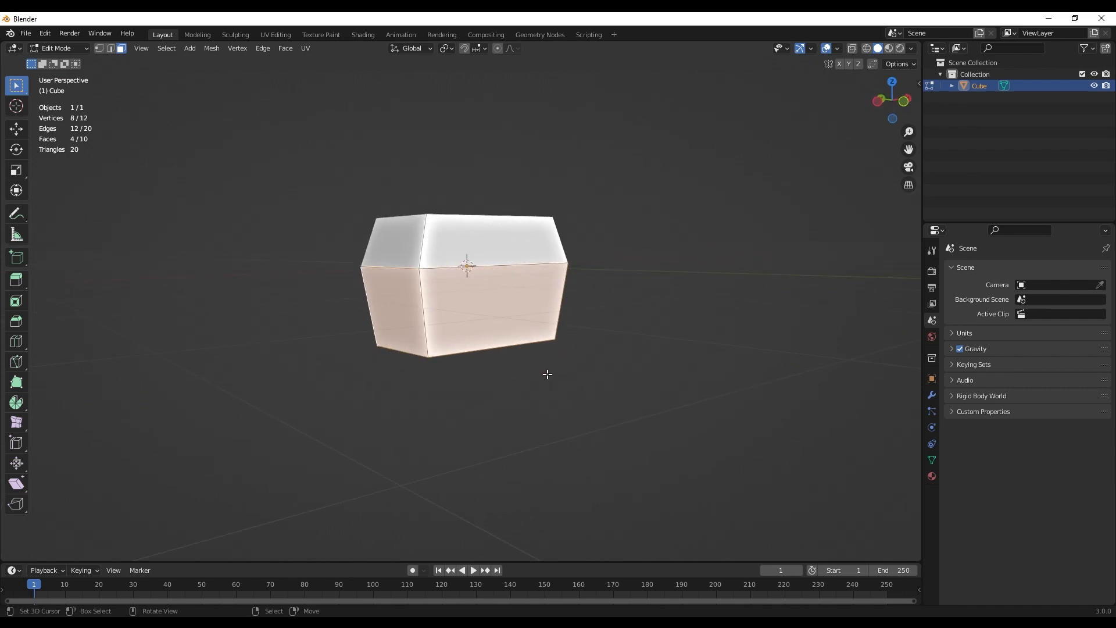
pyautogui.press('i')
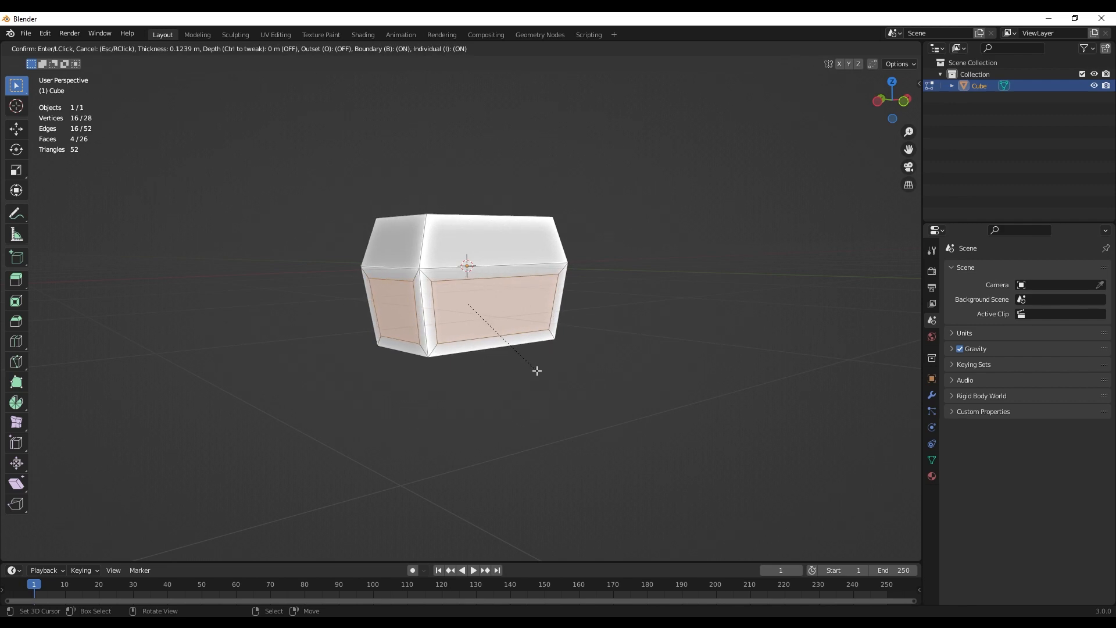
pyautogui.click(535, 368)
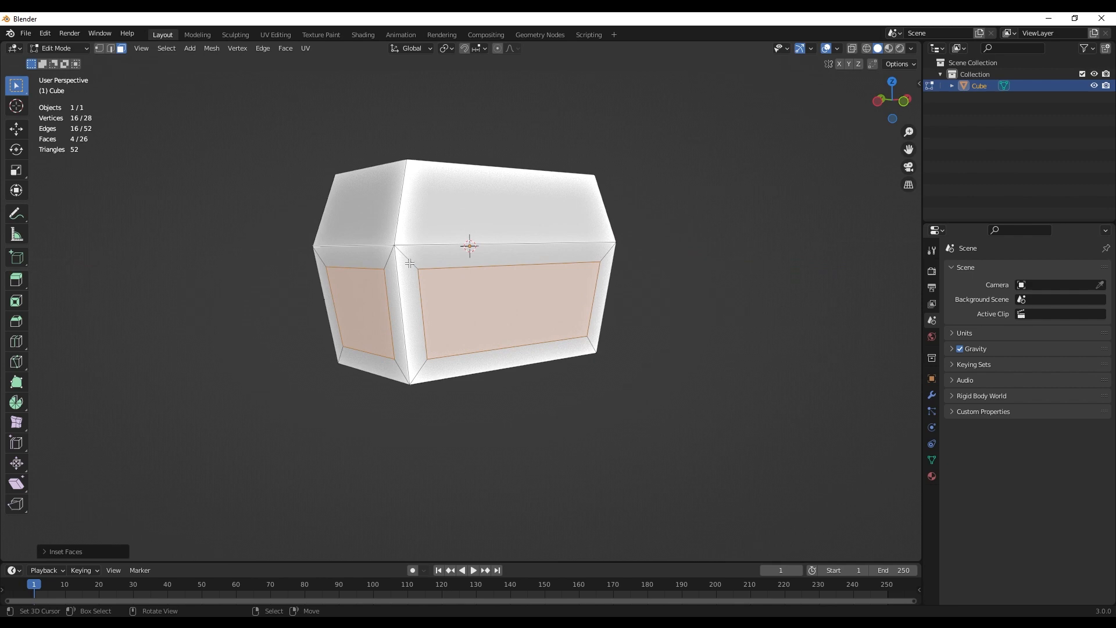
# Step: Extrude the four inset body panels inward along their normals by about 0.03 m
pyautogui.scroll(5, 395, 252)
pyautogui.moveTo(529, 231); pyautogui.dragTo(506, 270, button='middle')
pyautogui.scroll(-4, 569, 211)
pyautogui.scroll(1, 439, 252)
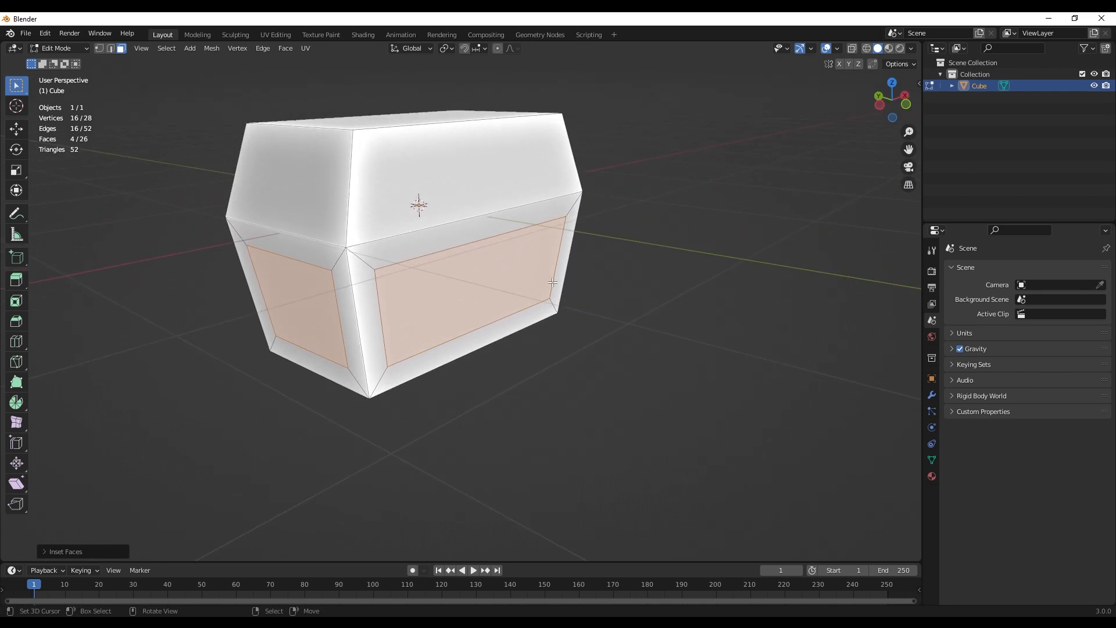
pyautogui.hotkey('alt', 'e')
pyautogui.click(521, 292)
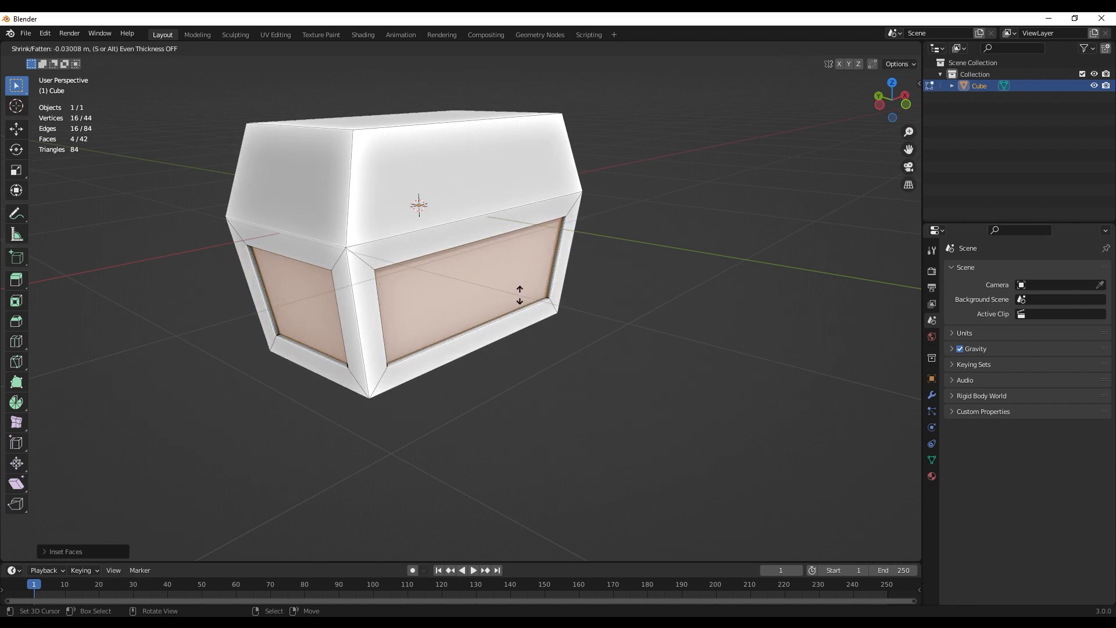
pyautogui.click(521, 297)
pyautogui.hotkey('alt', 'a')
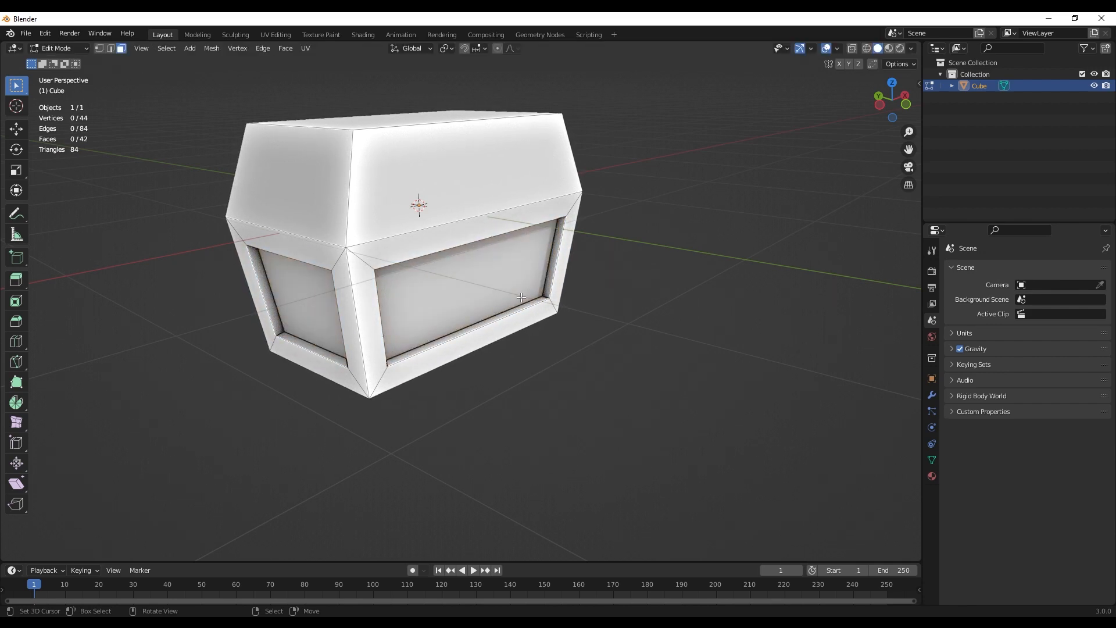
# Step: Examine the chest's overall shape in Object Mode, then return to Edit Mode
pyautogui.press('Tab')
pyautogui.scroll(-4, 517, 294)
pyautogui.hotkey('alt', 'a')
pyautogui.moveTo(500, 289)
pyautogui.mouseDown(button='middle')
pyautogui.moveTo(406, 260)
pyautogui.moveTo(477, 268)
pyautogui.moveTo(479, 286)
pyautogui.mouseUp(button='middle')
pyautogui.scroll(-5, 407, 260)
pyautogui.click(472, 289)
pyautogui.press('Tab')
# Step: Bevel the lid's two long top edges with 2 segments and a width of about 0.2 m
pyautogui.scroll(8, 456, 239)
pyautogui.moveTo(455, 238); pyautogui.dragTo(375, 278, button='middle')
pyautogui.scroll(3, 371, 266)
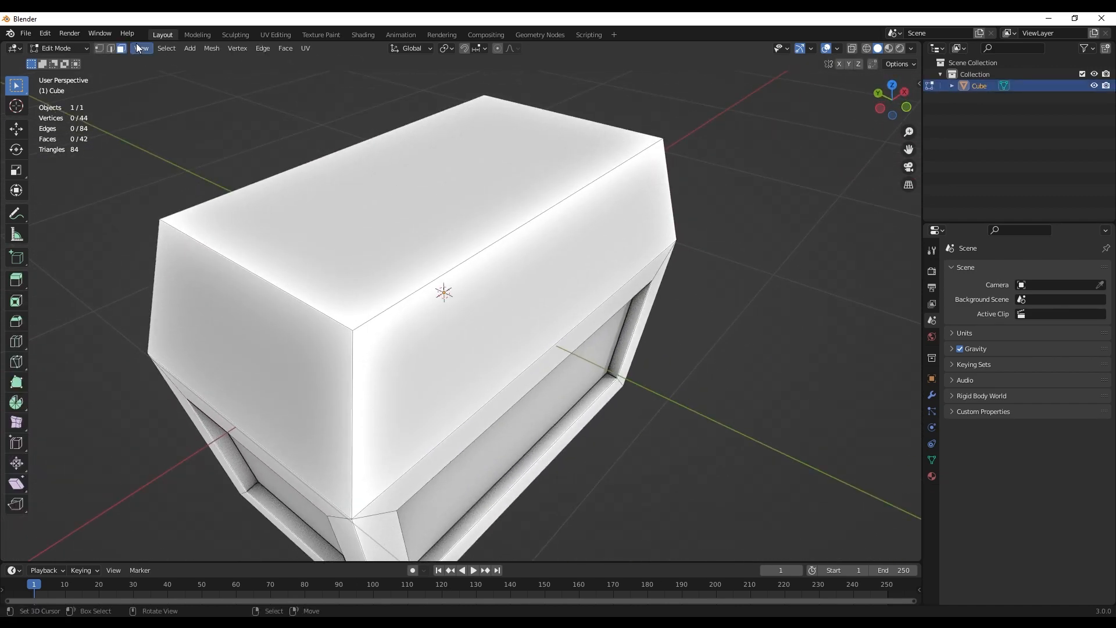
pyautogui.click(110, 48)
pyautogui.scroll(-5, 277, 159)
pyautogui.moveTo(277, 160); pyautogui.dragTo(550, 219, button='middle')
pyautogui.scroll(4, 550, 219)
pyautogui.click(443, 250)
pyautogui.moveTo(443, 250); pyautogui.dragTo(497, 235, button='middle')
pyautogui.hotkey('ctrl', 'b')
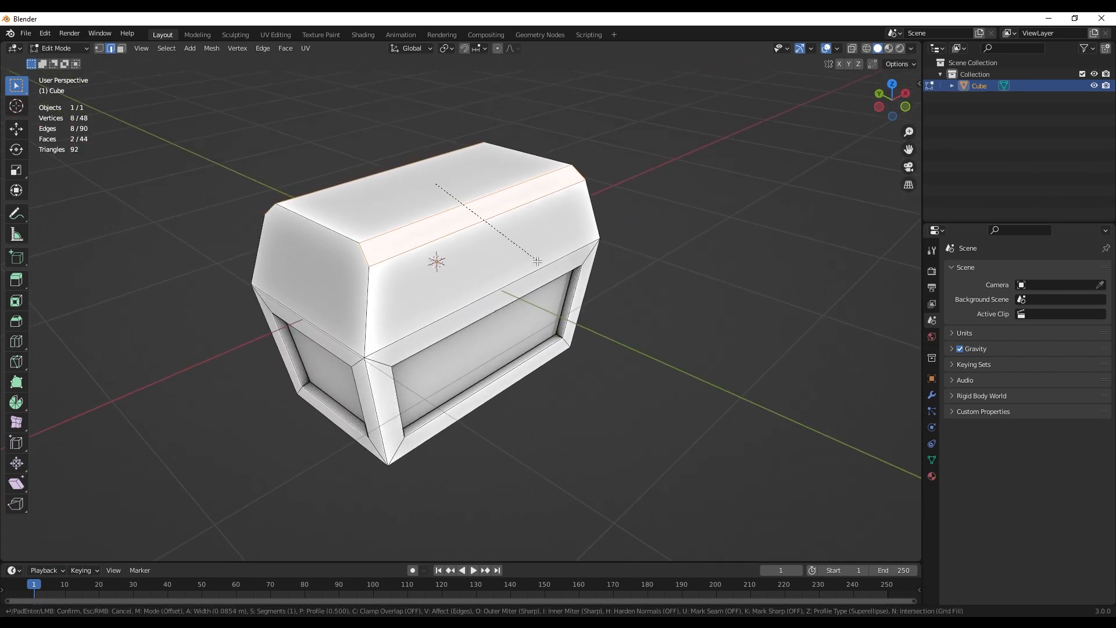
pyautogui.scroll(1, 548, 280)
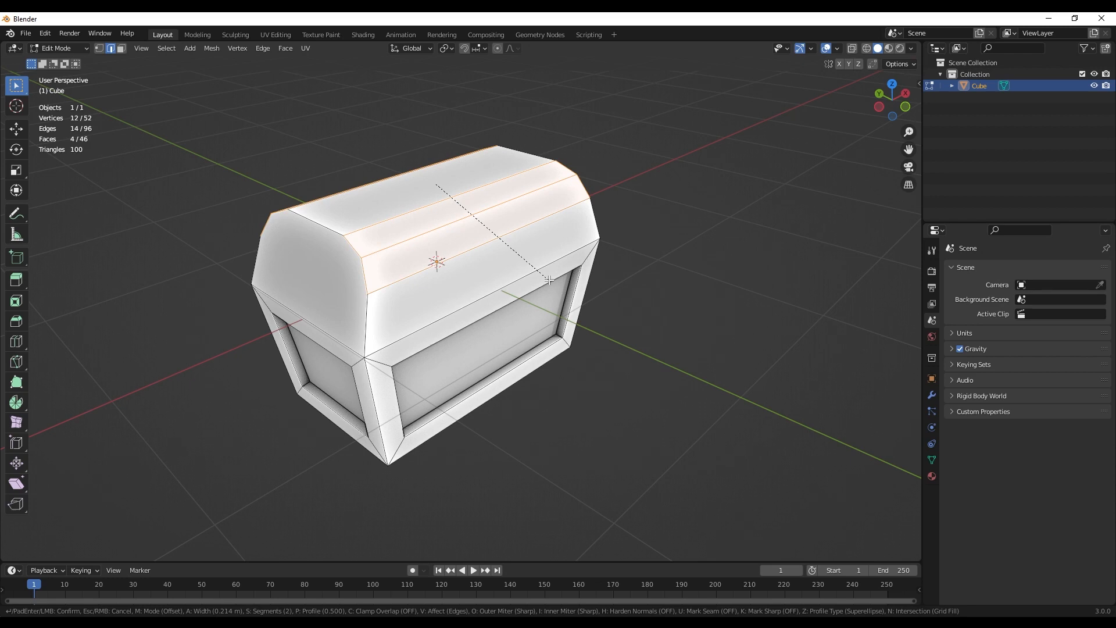
pyautogui.click(554, 287)
# Step: Deselect everything and examine the rounded lid outside Edit Mode
pyautogui.scroll(-4, 554, 288)
pyautogui.moveTo(581, 256); pyautogui.dragTo(399, 249, button='middle')
pyautogui.hotkey('alt', 'a')
pyautogui.scroll(3, 638, 244)
pyautogui.press('Tab')
pyautogui.scroll(-5, 488, 237)
pyautogui.scroll(6, 493, 244)
pyautogui.press('Tab')
# Step: Inset the two end faces of the lid individually by about 0.08 m
pyautogui.click(123, 49)
pyautogui.moveTo(354, 213); pyautogui.dragTo(386, 218, button='middle')
pyautogui.rightClick(358, 259)
pyautogui.moveTo(688, 218); pyautogui.dragTo(399, 207, button='middle')
pyautogui.keyDown('shift'); pyautogui.rightClick(514, 239); pyautogui.keyUp('shift')
pyautogui.press('i')
pyautogui.press('i')
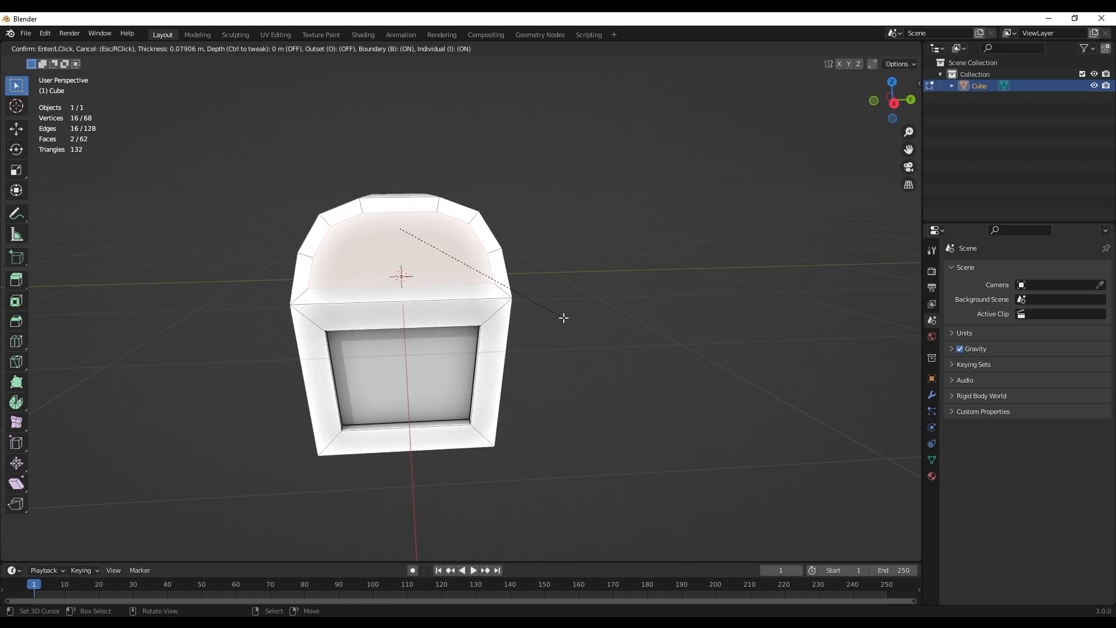
pyautogui.click(563, 317)
# Step: Extrude the two inset lid end panels inward along their normals by about 0.04 m
pyautogui.moveTo(563, 318); pyautogui.dragTo(596, 272, button='middle')
pyautogui.scroll(4, 595, 272)
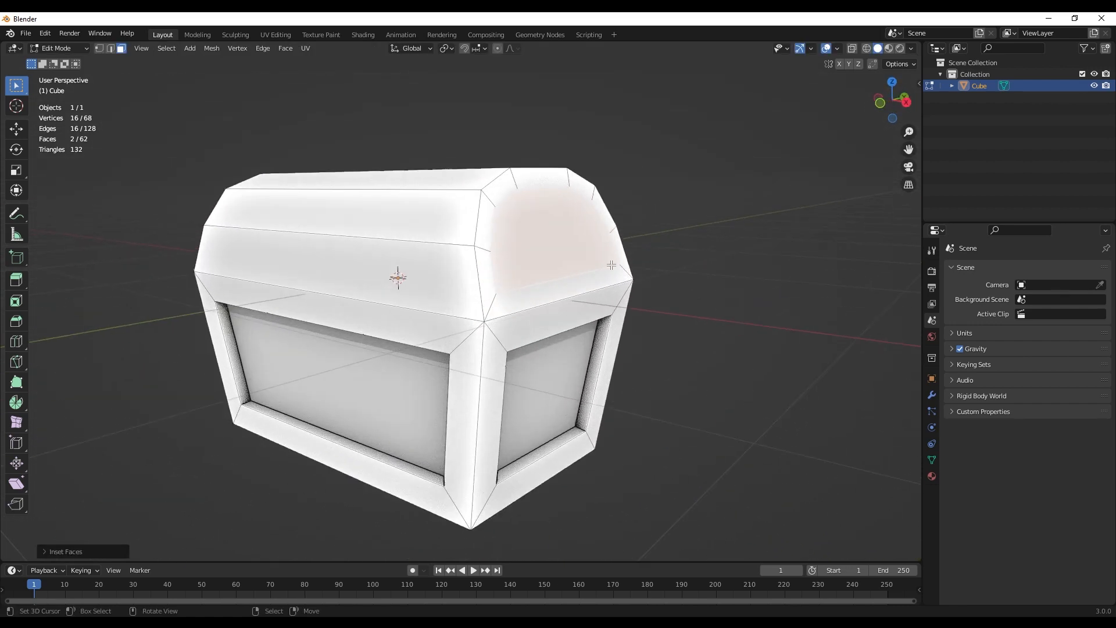
pyautogui.hotkey('alt', 'e')
pyautogui.click(595, 274)
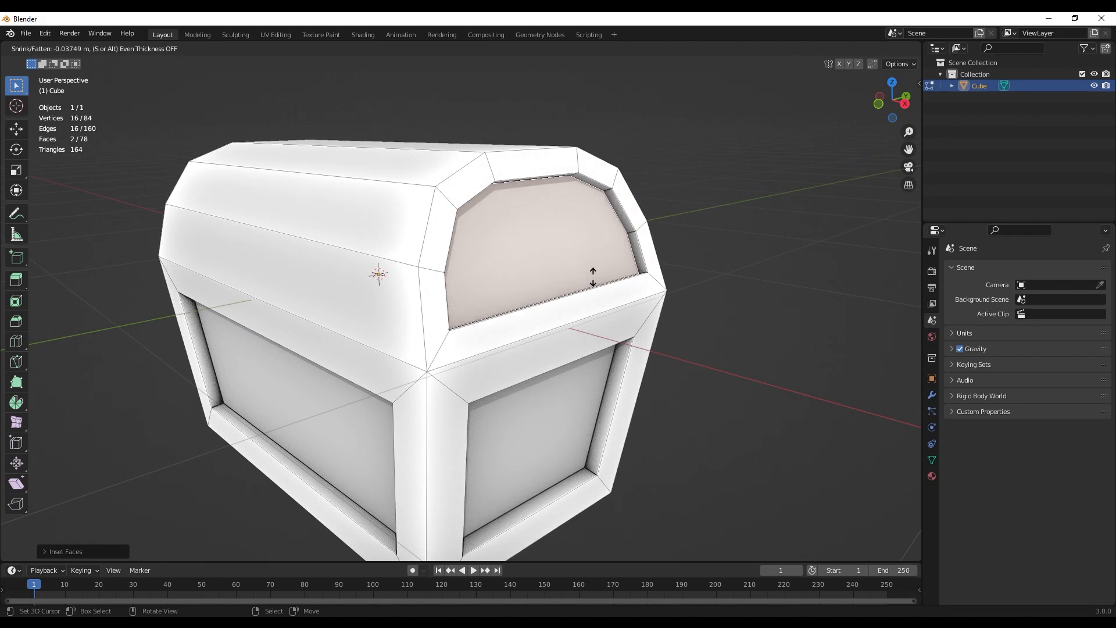
pyautogui.click(593, 277)
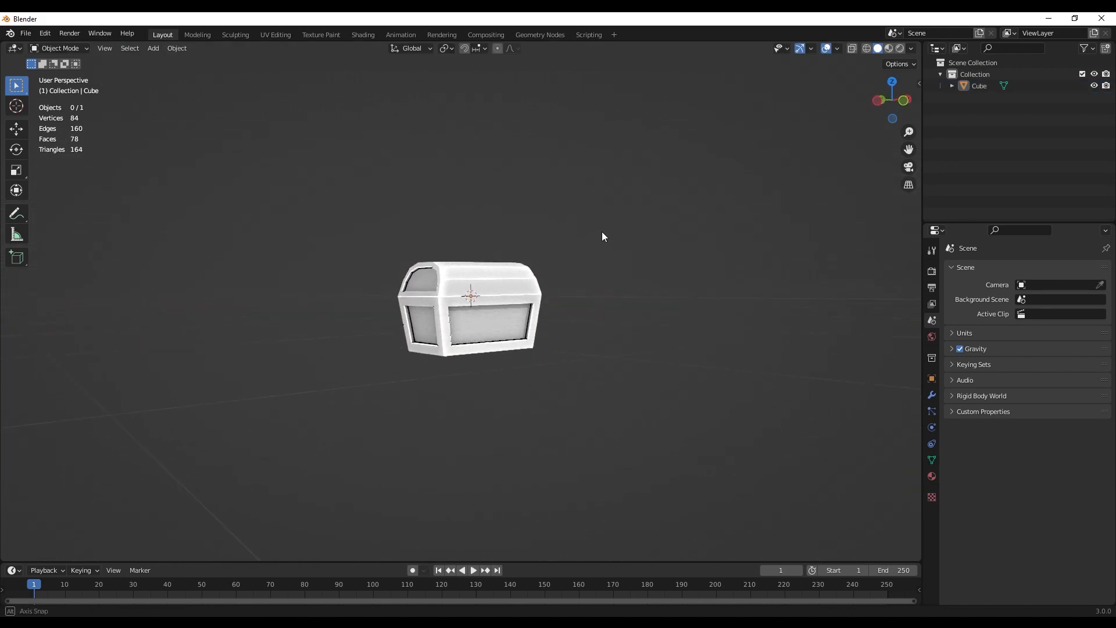
# Step: Apply smooth shading to all faces of the chest and return to Object Mode
pyautogui.moveTo(611, 256); pyautogui.dragTo(501, 246, button='middle')
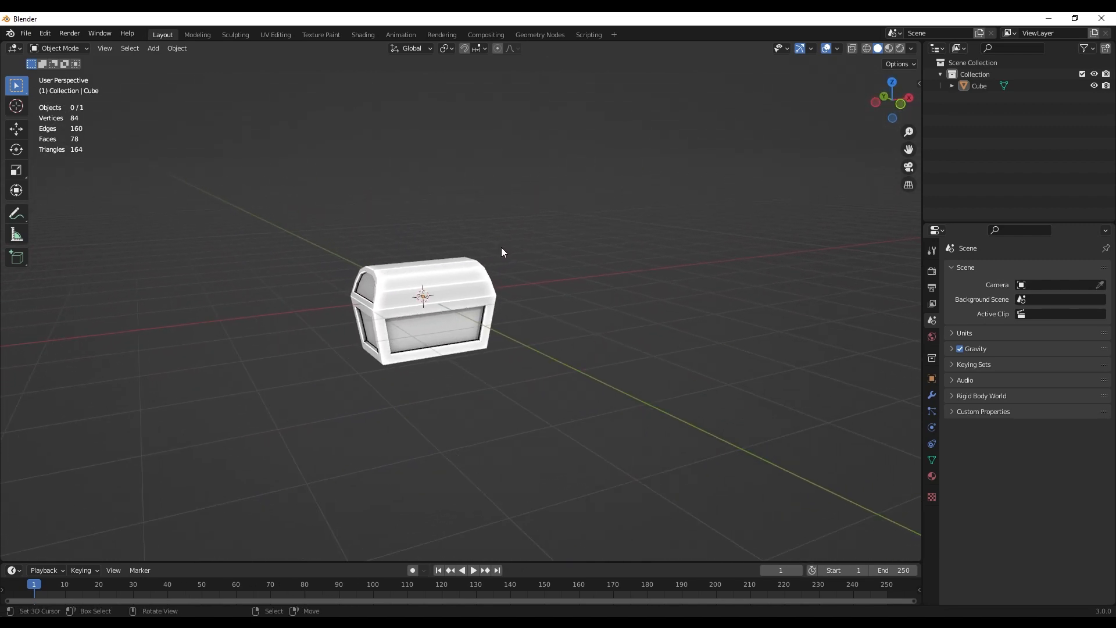
pyautogui.press('Tab')
pyautogui.press('a')
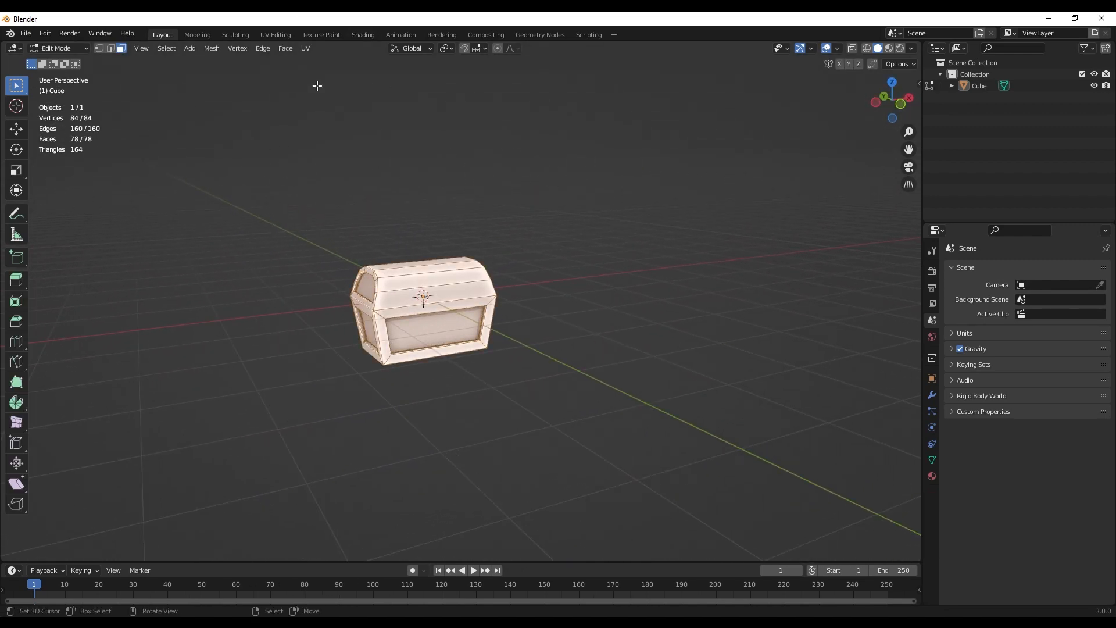
pyautogui.click(293, 51)
pyautogui.click(343, 262)
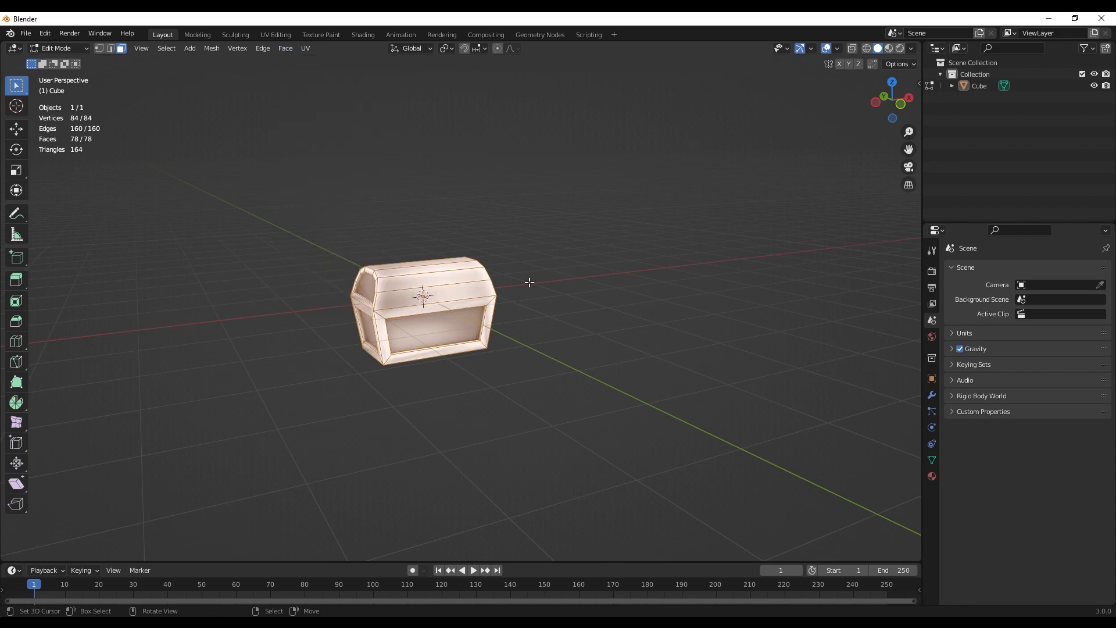
pyautogui.press('Tab')
# Step: Enable Auto Smooth for the chest's normals with an angle of 50°
pyautogui.click(932, 460)
pyautogui.click(962, 495)
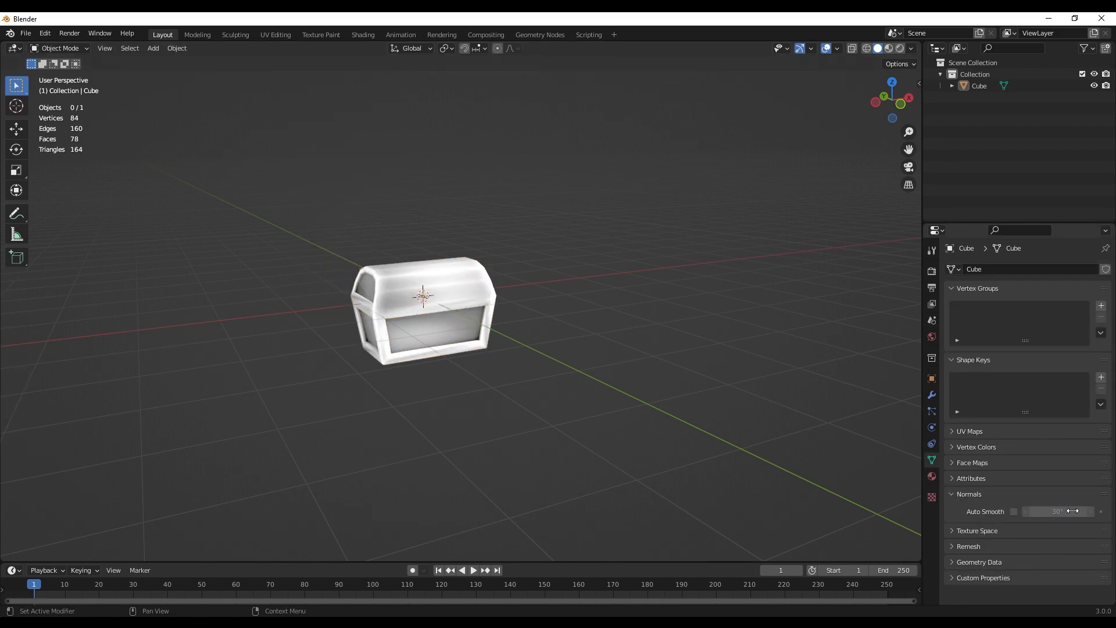
pyautogui.click(1014, 511)
pyautogui.click(1077, 509)
pyautogui.write('50')
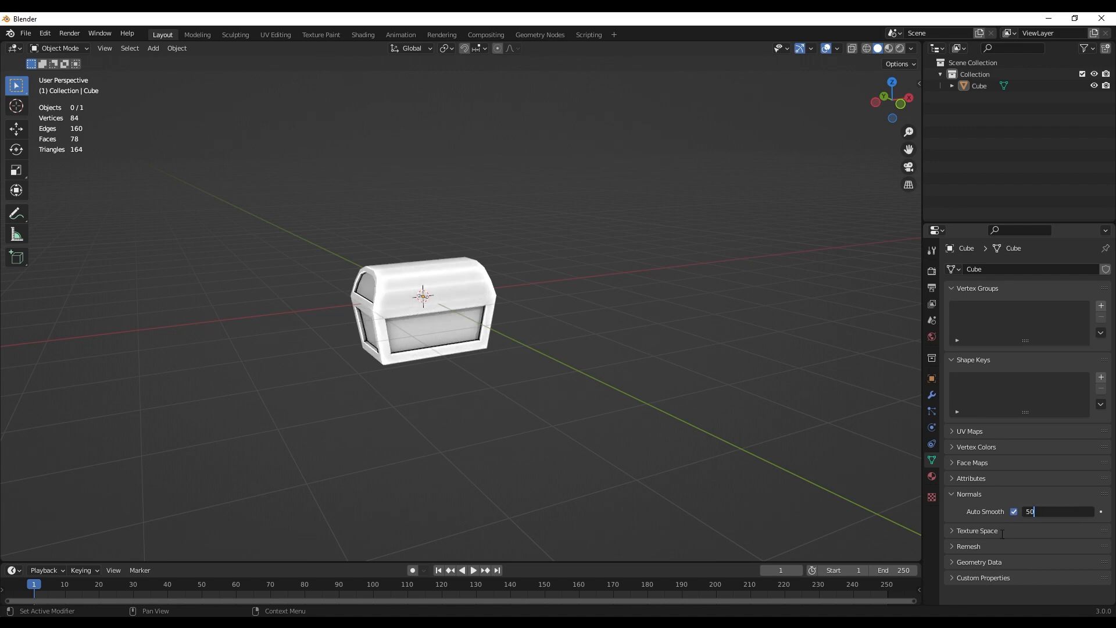
# Step: Examine the smooth-shaded chest's ends, lid and side panels from several angles
pyautogui.moveTo(496, 322); pyautogui.dragTo(597, 327, button='middle')
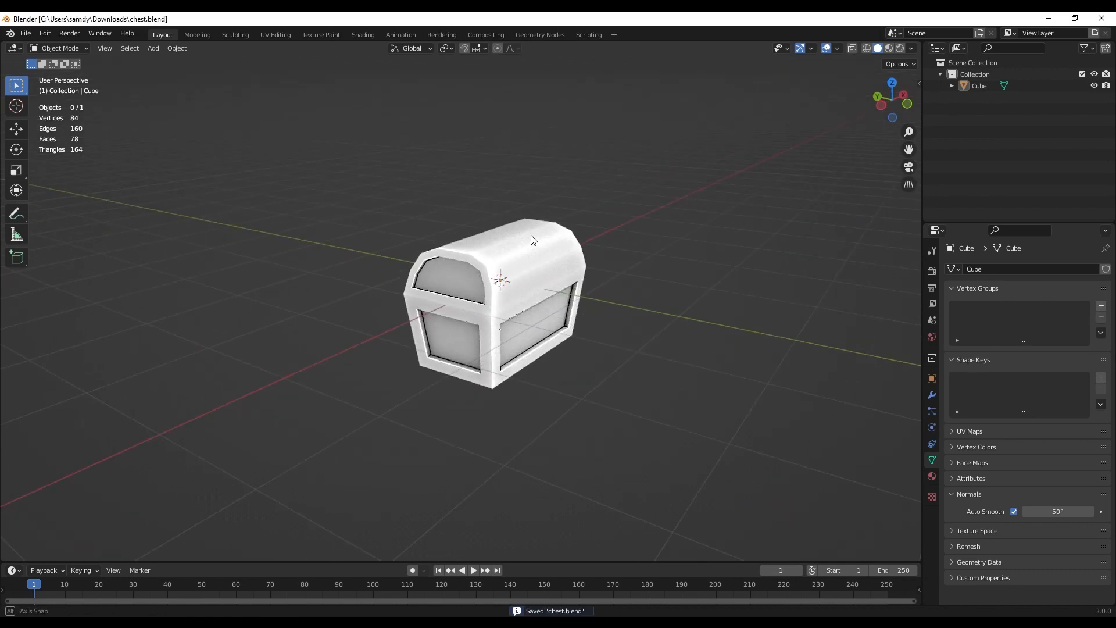
pyautogui.scroll(2, 497, 232)
pyautogui.moveTo(497, 232); pyautogui.dragTo(588, 215, button='middle')
pyautogui.scroll(2, 566, 253)
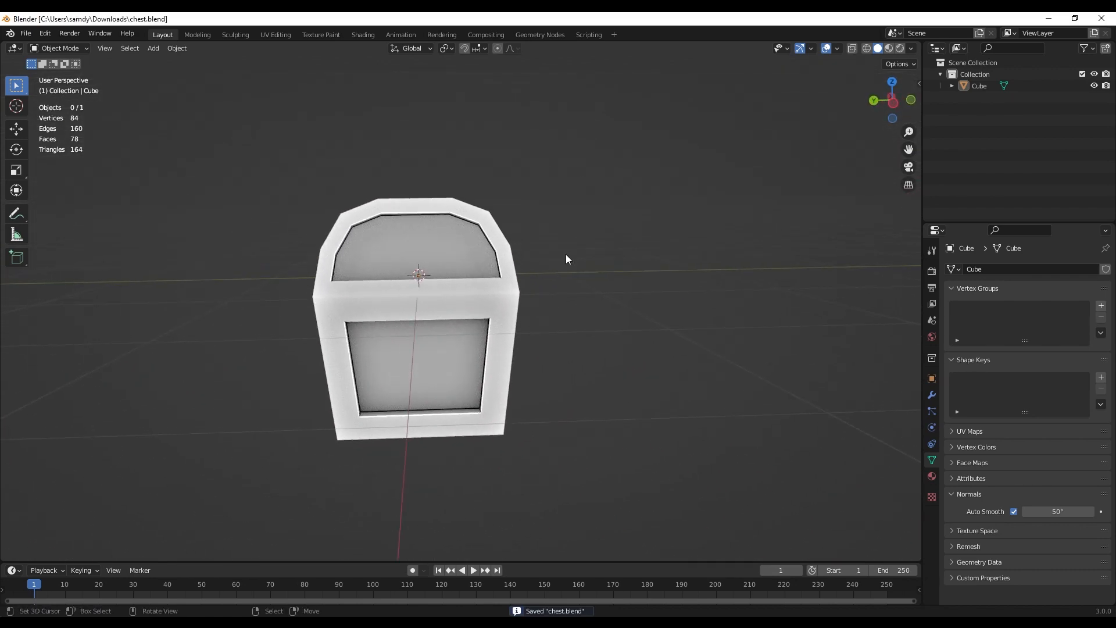
pyautogui.moveTo(656, 256); pyautogui.dragTo(753, 257, button='middle')
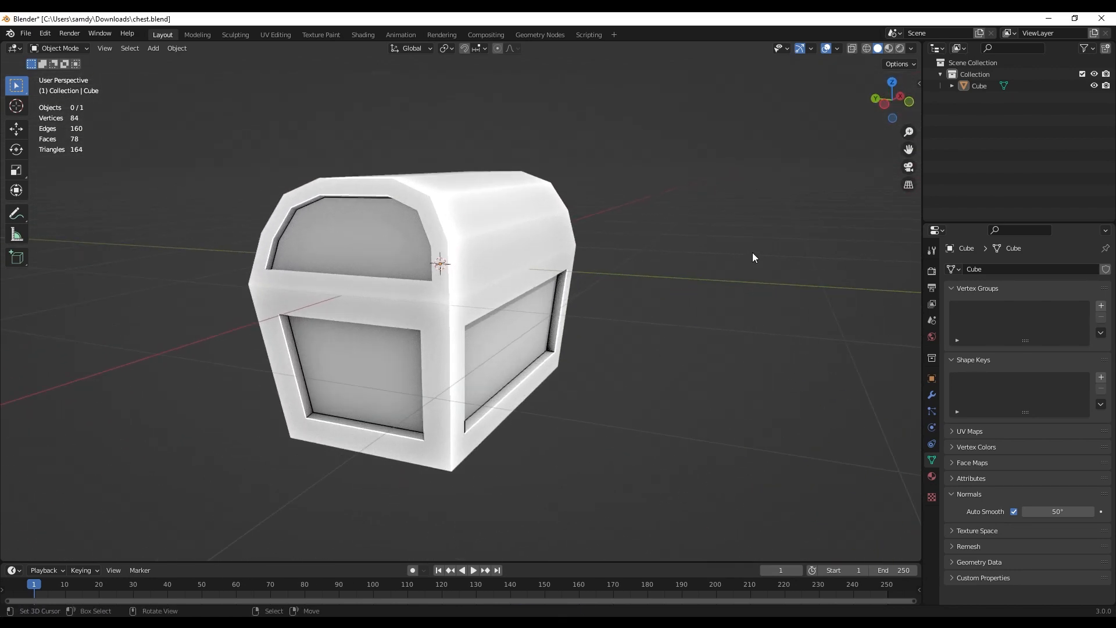
pyautogui.rightClick(425, 221)
pyautogui.moveTo(461, 196)
pyautogui.mouseDown(button='middle')
pyautogui.moveTo(414, 195)
pyautogui.moveTo(451, 193)
pyautogui.mouseUp(button='middle')
pyautogui.scroll(-3, 414, 195)
pyautogui.scroll(3, 414, 196)
pyautogui.scroll(-1, 452, 193)
# Step: Separate the faces above the chest's horizontal seam into their own lid object and return to Object Mode
pyautogui.press('Tab')
pyautogui.moveTo(359, 202); pyautogui.dragTo(316, 208, button='middle')
pyautogui.scroll(-2, 315, 208)
pyautogui.keyDown('shift'); pyautogui.moveTo(315, 208); pyautogui.dragTo(374, 206, button='middle'); pyautogui.keyUp('shift')
pyautogui.hotkey('alt', 'a')
pyautogui.press('KP_1')
pyautogui.scroll(2, 428, 211)
pyautogui.hotkey('shift', 'z')
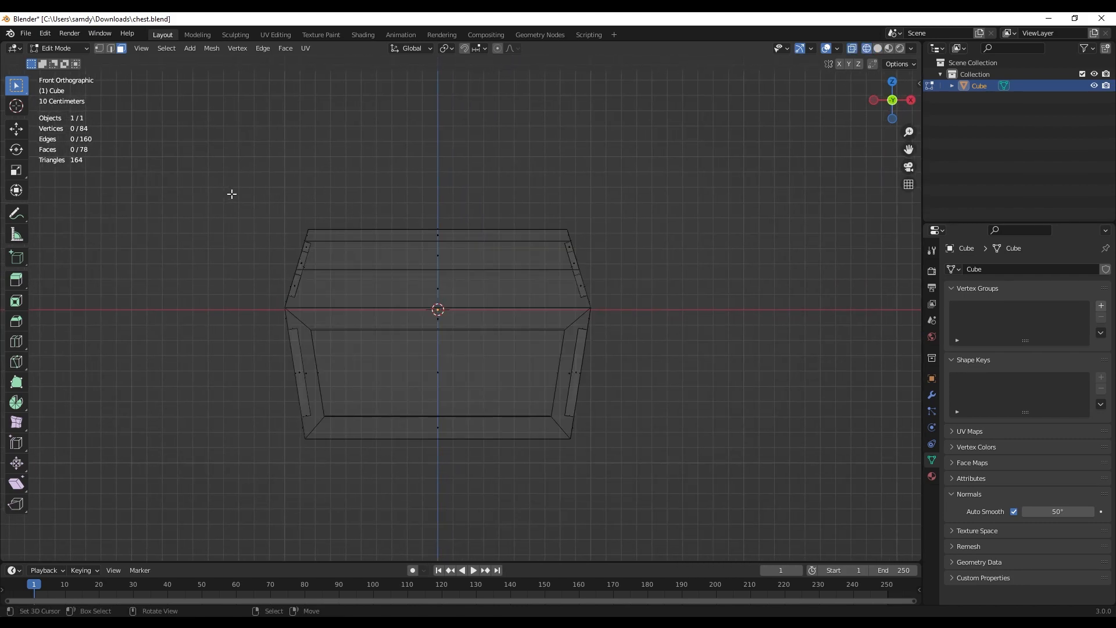
pyautogui.moveTo(174, 135); pyautogui.dragTo(707, 305)
pyautogui.hotkey('shift', 'z')
pyautogui.moveTo(706, 304)
pyautogui.mouseDown(button='middle')
pyautogui.moveTo(523, 229)
pyautogui.moveTo(406, 217)
pyautogui.mouseUp(button='middle')
pyautogui.press('p')
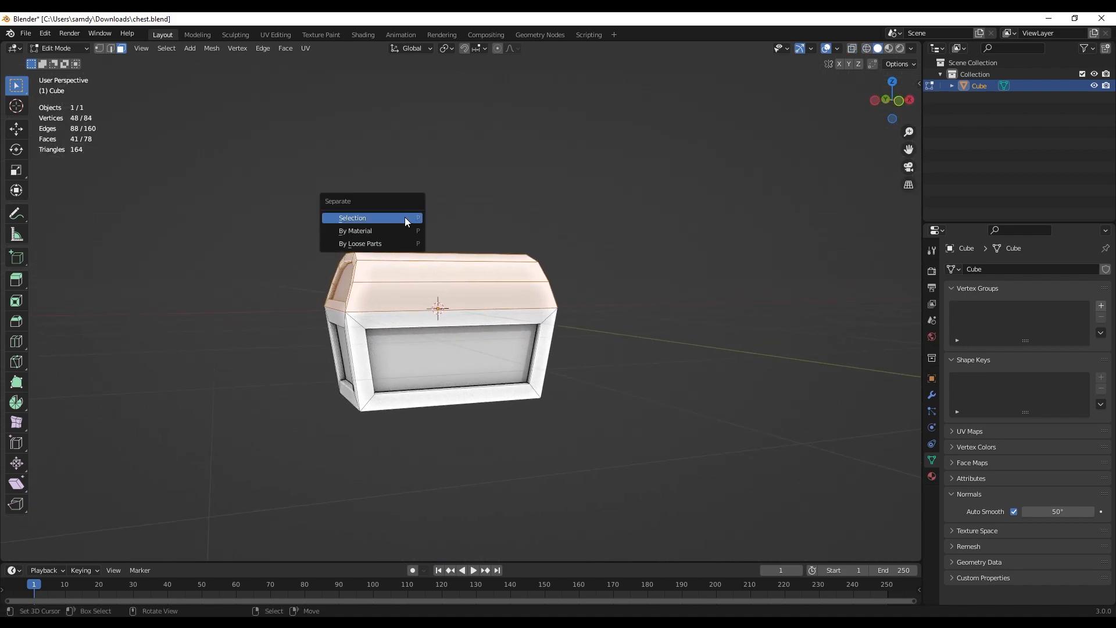
pyautogui.click(398, 219)
pyautogui.scroll(-1, 406, 224)
pyautogui.press('Tab')
# Step: Lift the lid off the base to examine the hollow interior, and undo the move
pyautogui.click(429, 281)
pyautogui.press('g')
pyautogui.rightClick(475, 173)
pyautogui.moveTo(477, 184); pyautogui.dragTo(529, 254, button='middle')
pyautogui.scroll(3, 493, 212)
pyautogui.hotkey('alt', 'a')
pyautogui.moveTo(488, 257); pyautogui.dragTo(487, 127, button='right')
pyautogui.scroll(2, 489, 169)
pyautogui.moveTo(490, 169); pyautogui.dragTo(507, 204, button='middle')
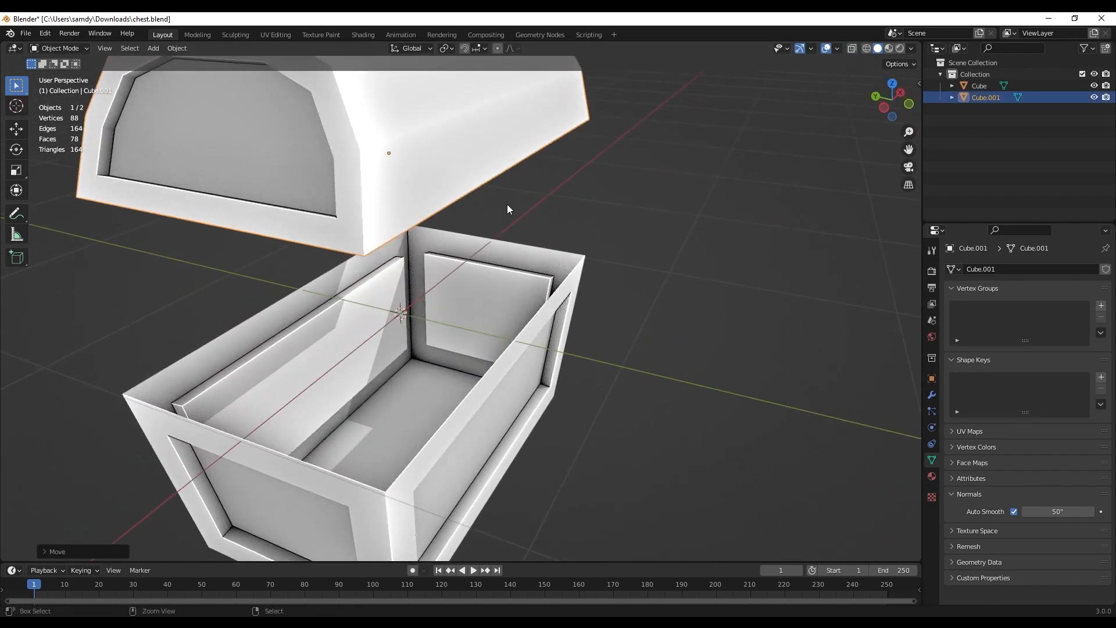
pyautogui.hotkey('ctrl', 'z')
pyautogui.scroll(-2, 517, 215)
pyautogui.moveTo(561, 233); pyautogui.dragTo(537, 214, button='middle')
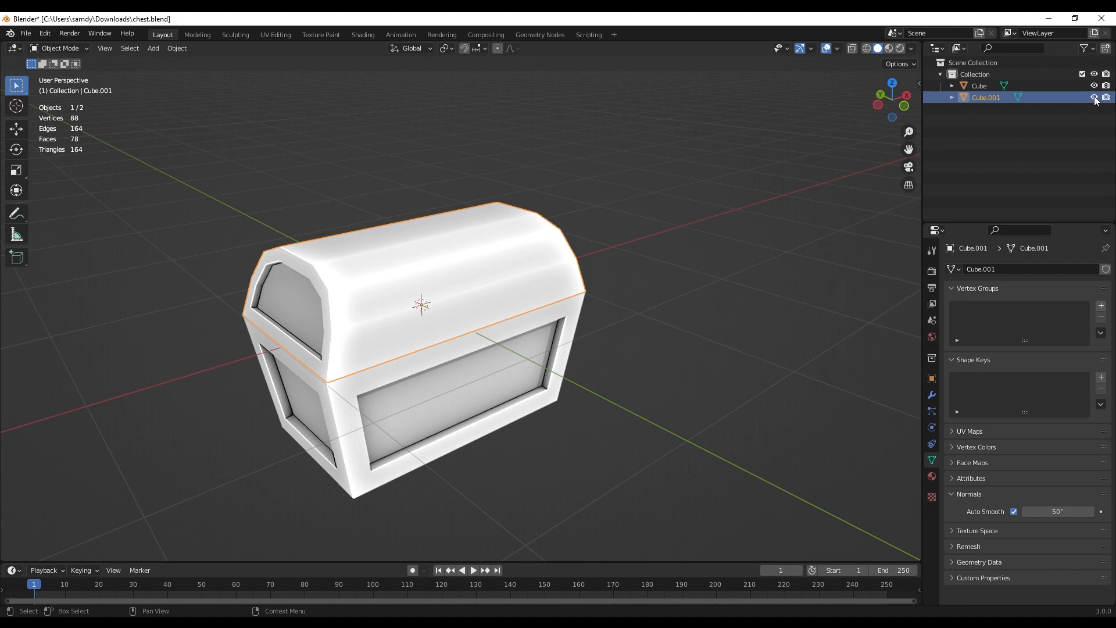
# Step: Hide the lid and open the base for mesh editing with its four top rim vertices selected
pyautogui.click(1094, 97)
pyautogui.moveTo(505, 354); pyautogui.dragTo(513, 322, button='middle')
pyautogui.rightClick(328, 246)
pyautogui.press('Tab')
pyautogui.moveTo(328, 246); pyautogui.dragTo(227, 185, button='middle')
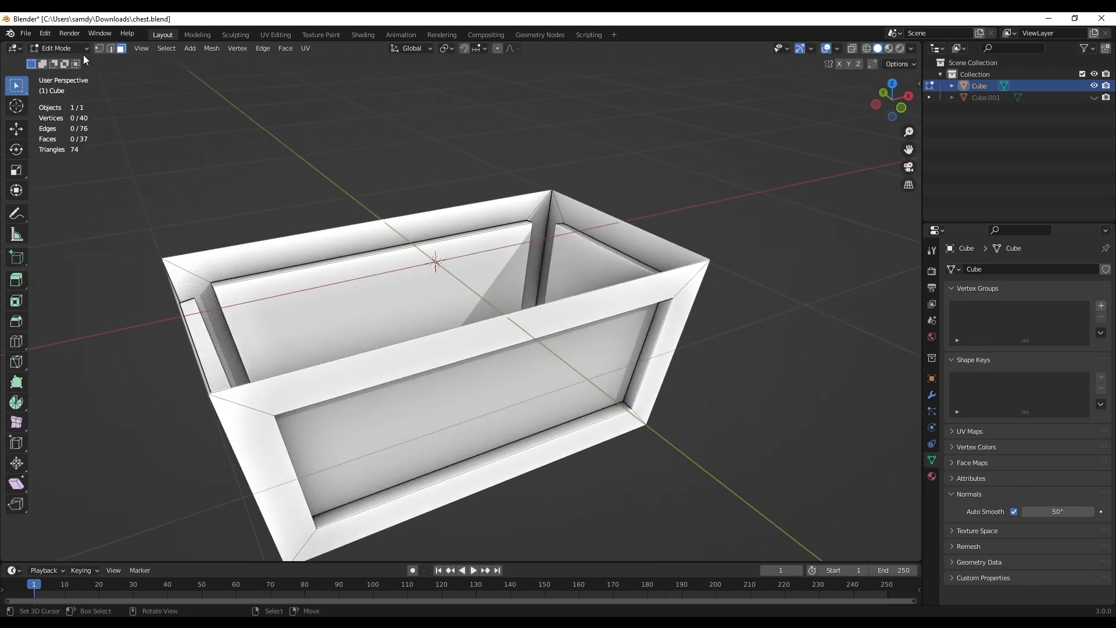
pyautogui.moveTo(187, 131); pyautogui.dragTo(231, 127, button='middle')
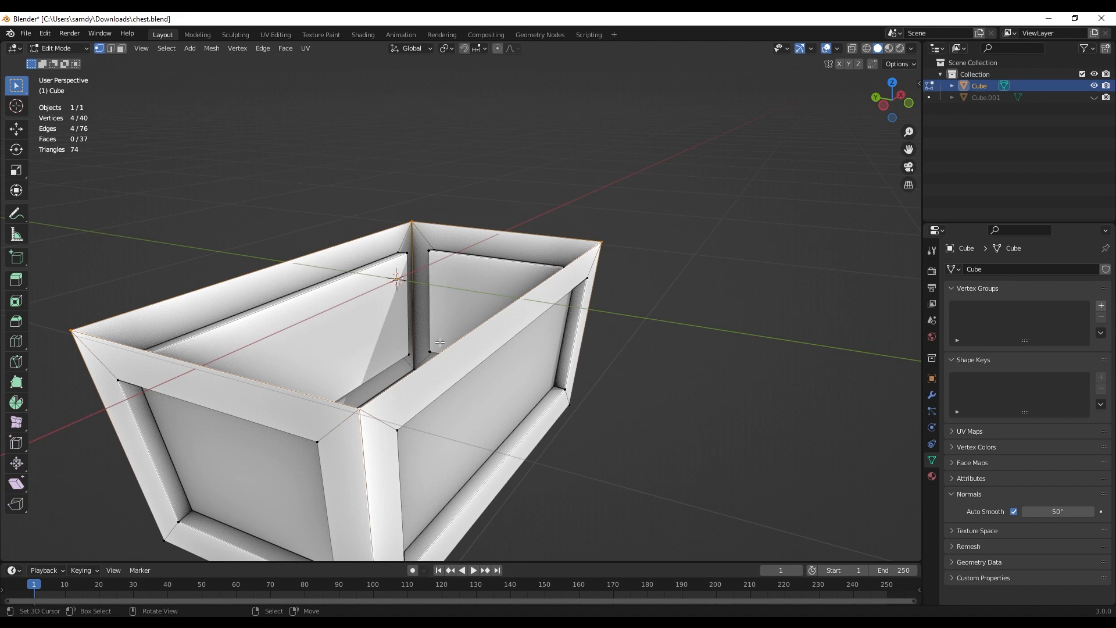
# Step: Fill the base's open top with a face and inset it to form a rim
pyautogui.press('f')
pyautogui.moveTo(439, 342); pyautogui.dragTo(581, 349, button='middle')
pyautogui.press('i')
pyautogui.click(616, 338)
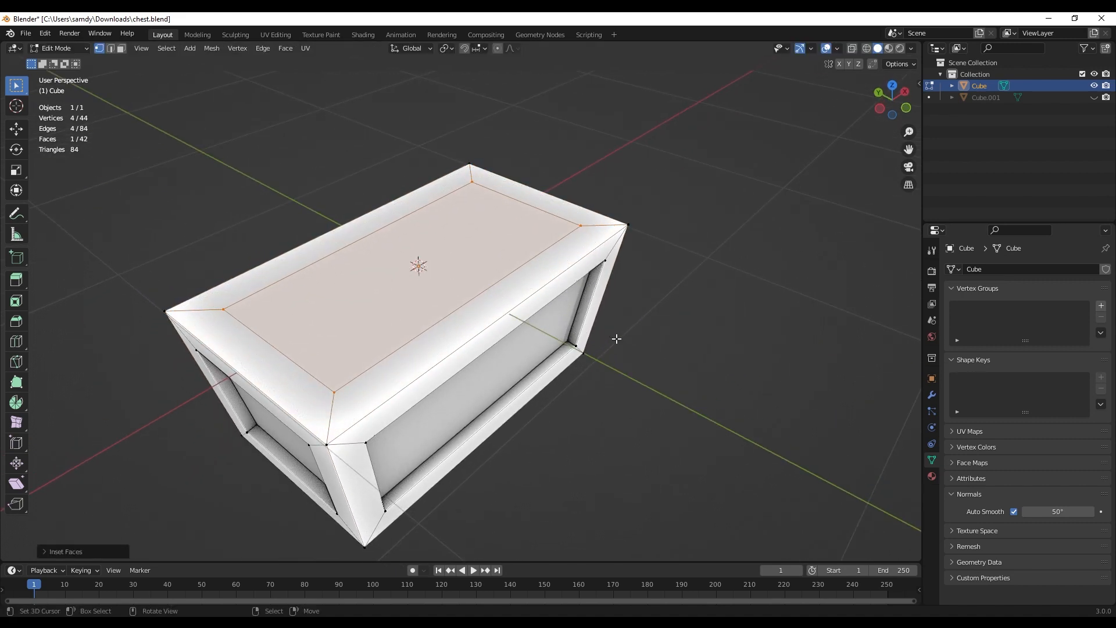
# Step: Extrude the inset top face down into the base to hollow it, and save the file from Object Mode
pyautogui.press('e')
pyautogui.click(570, 287)
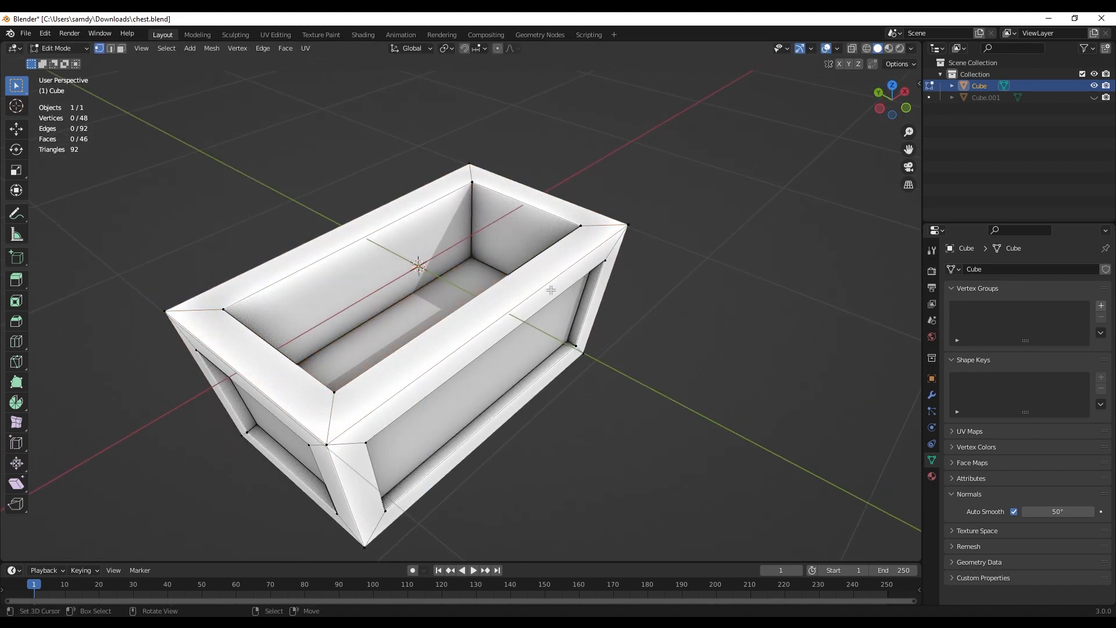
pyautogui.press('Tab')
pyautogui.scroll(-3, 511, 294)
pyautogui.rightClick(587, 259)
pyautogui.moveTo(509, 291)
pyautogui.mouseDown(button='middle')
pyautogui.moveTo(587, 259)
pyautogui.moveTo(524, 258)
pyautogui.moveTo(503, 279)
pyautogui.mouseUp(button='middle')
pyautogui.hotkey('ctrl', 's')
# Step: Unhide the lid and add two evenly spaced loop cuts across its length, saving the file
pyautogui.moveTo(683, 232); pyautogui.dragTo(439, 226, button='middle')
pyautogui.click(1094, 97)
pyautogui.click(471, 235)
pyautogui.press('Tab')
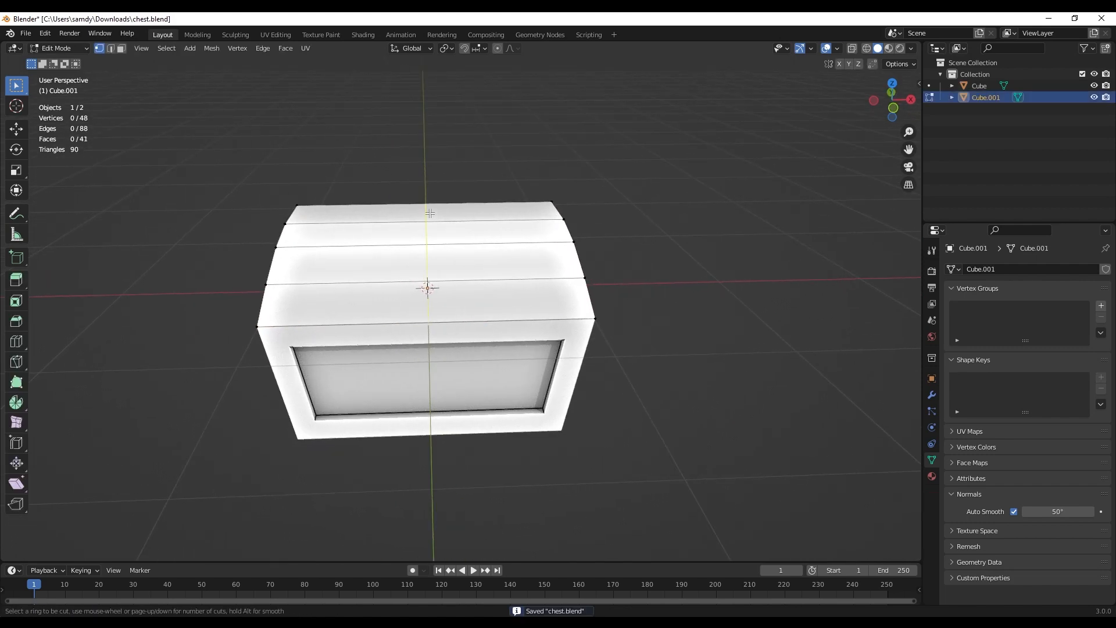
pyautogui.click(430, 214)
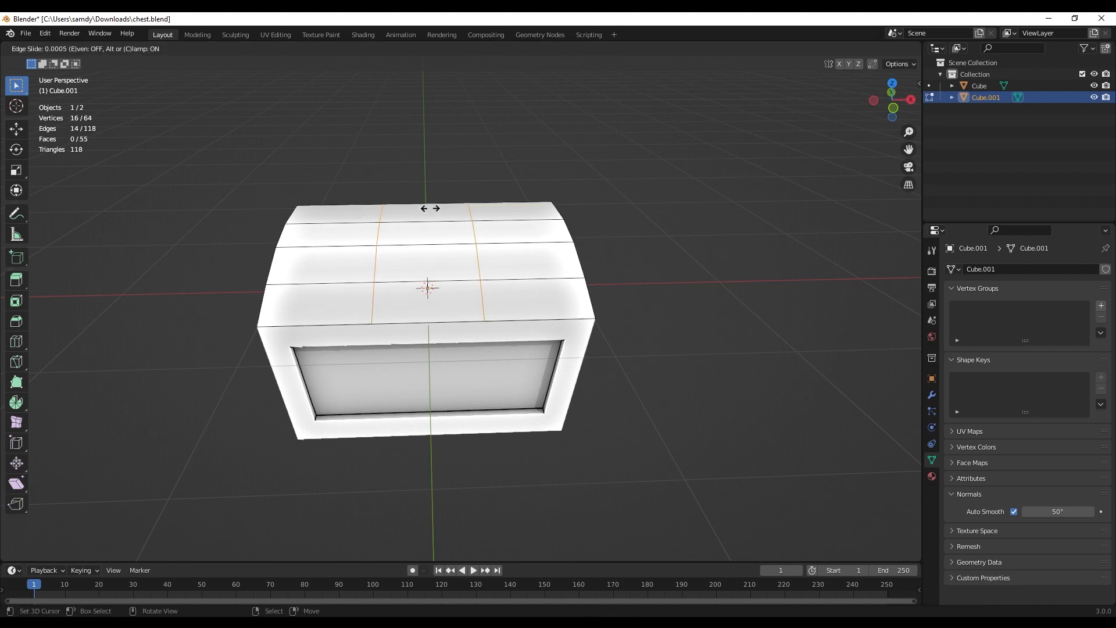
pyautogui.rightClick(413, 194)
pyautogui.hotkey('ctrl', 's')
# Step: Slide the lid's left edge loop toward the left end by a factor of about -0.760
pyautogui.keyDown('alt'); pyautogui.rightClick(378, 241); pyautogui.keyUp('alt')
pyautogui.moveTo(378, 241); pyautogui.dragTo(410, 210, button='middle')
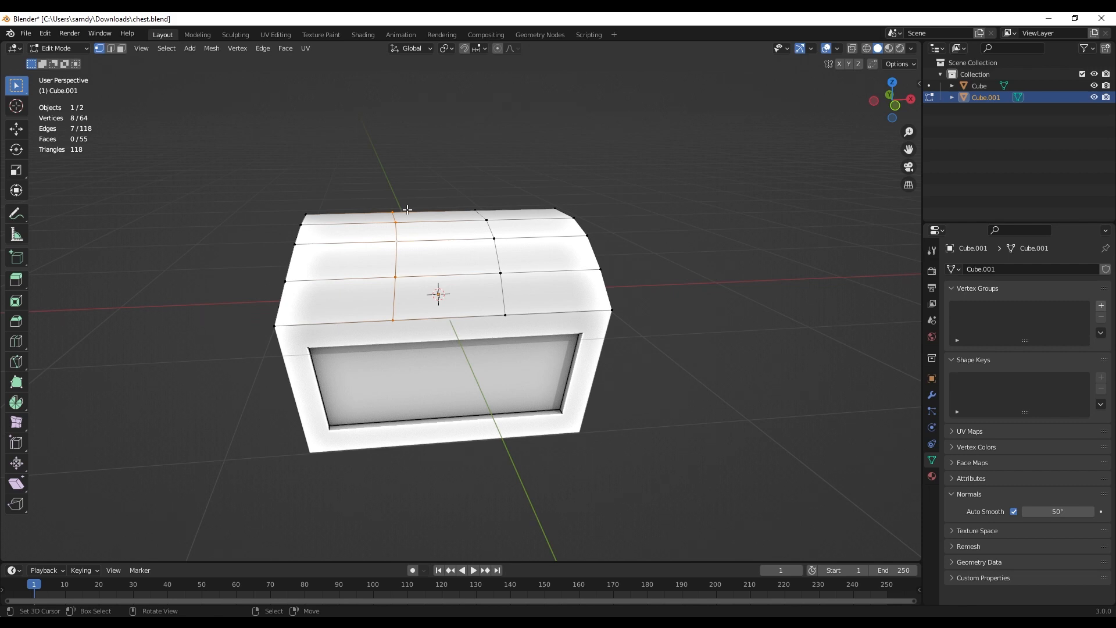
pyautogui.moveTo(410, 171); pyautogui.dragTo(401, 200, button='middle')
pyautogui.keyDown('shift'); pyautogui.moveTo(401, 200); pyautogui.dragTo(462, 200, button='middle'); pyautogui.keyUp('shift')
pyautogui.scroll(1, 462, 200)
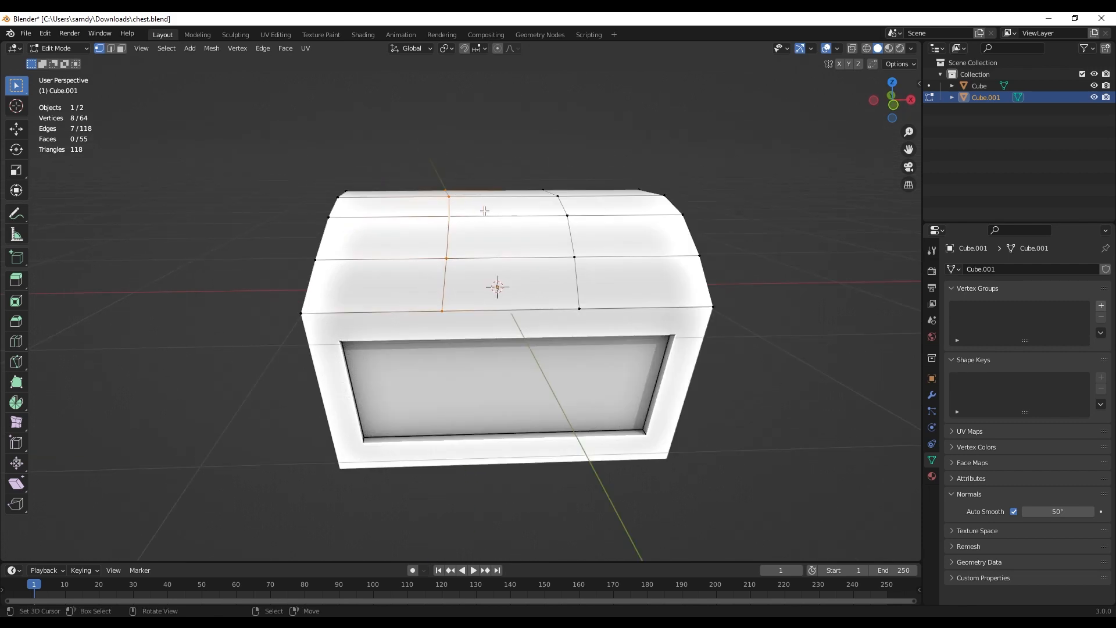
pyautogui.press('g')
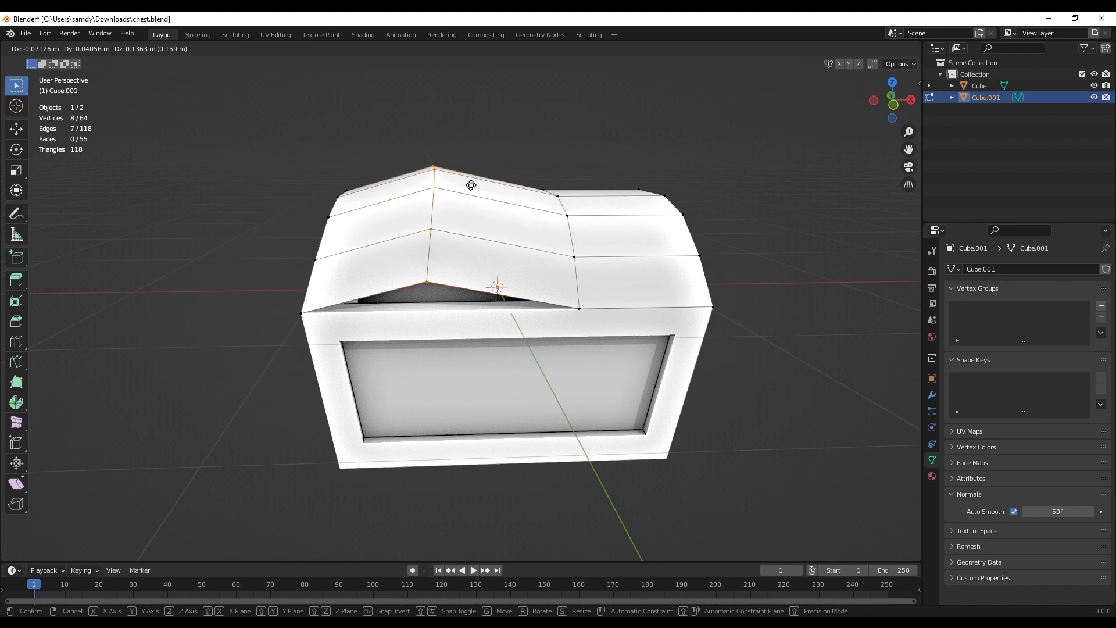
pyautogui.press('g')
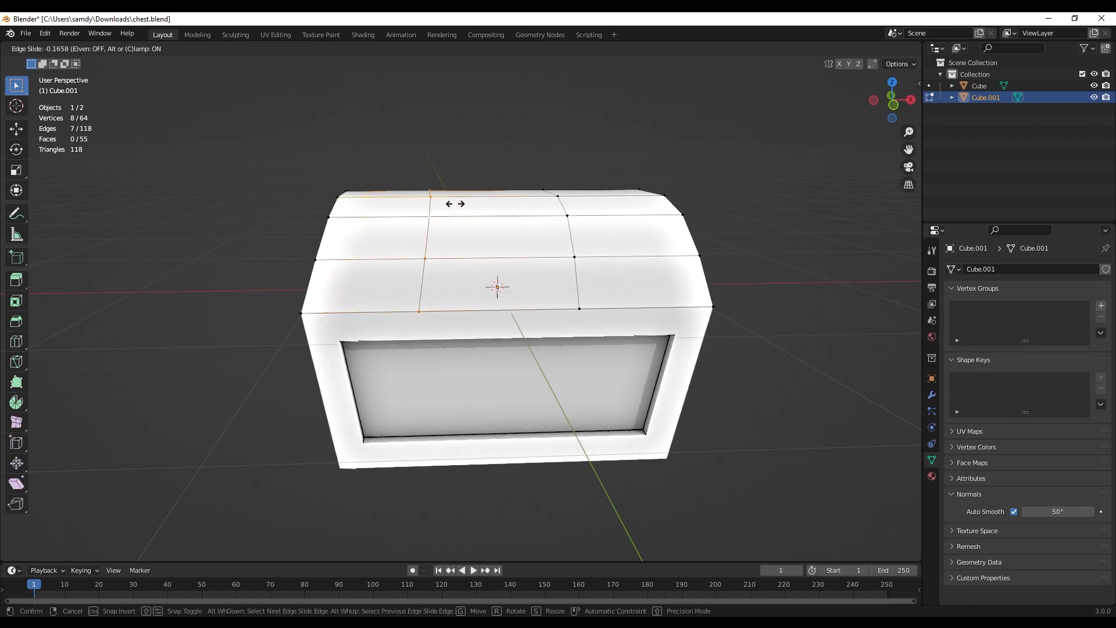
pyautogui.click(396, 197)
pyautogui.moveTo(387, 215)
pyautogui.mouseDown(button='middle')
pyautogui.moveTo(401, 219)
pyautogui.moveTo(388, 218)
pyautogui.mouseUp(button='middle')
pyautogui.scroll(4, 401, 219)
pyautogui.scroll(-6, 356, 209)
pyautogui.scroll(1, 366, 209)
pyautogui.scroll(2, 441, 225)
pyautogui.keyDown('shift'); pyautogui.moveTo(472, 230); pyautogui.dragTo(385, 226); pyautogui.keyUp('shift')
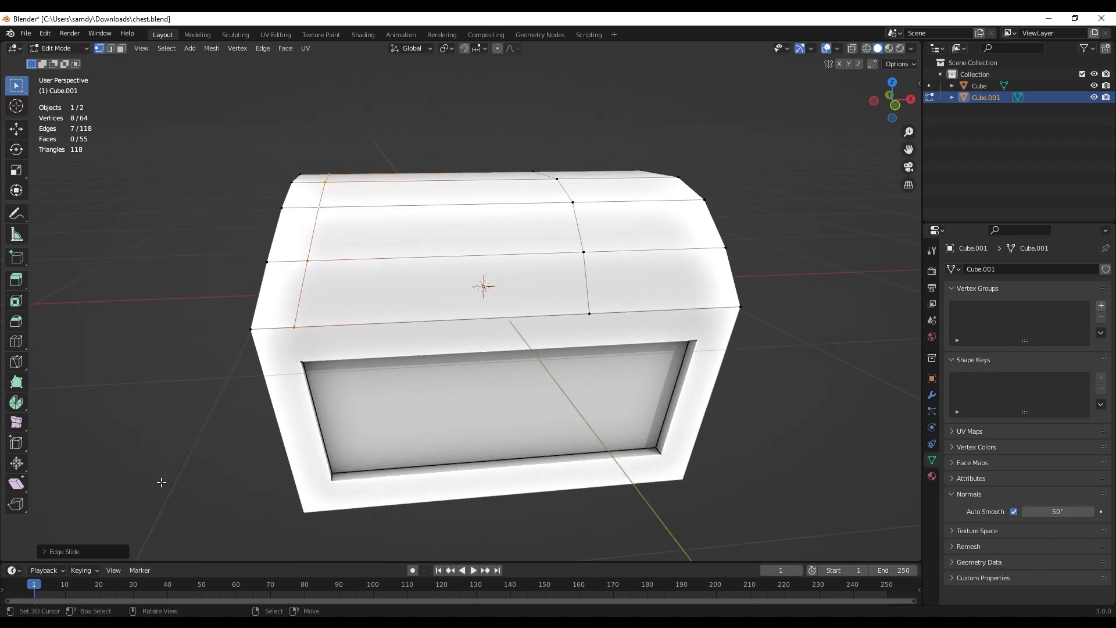
# Step: Copy the exact factor value from the last edge slide's settings
pyautogui.click(68, 551)
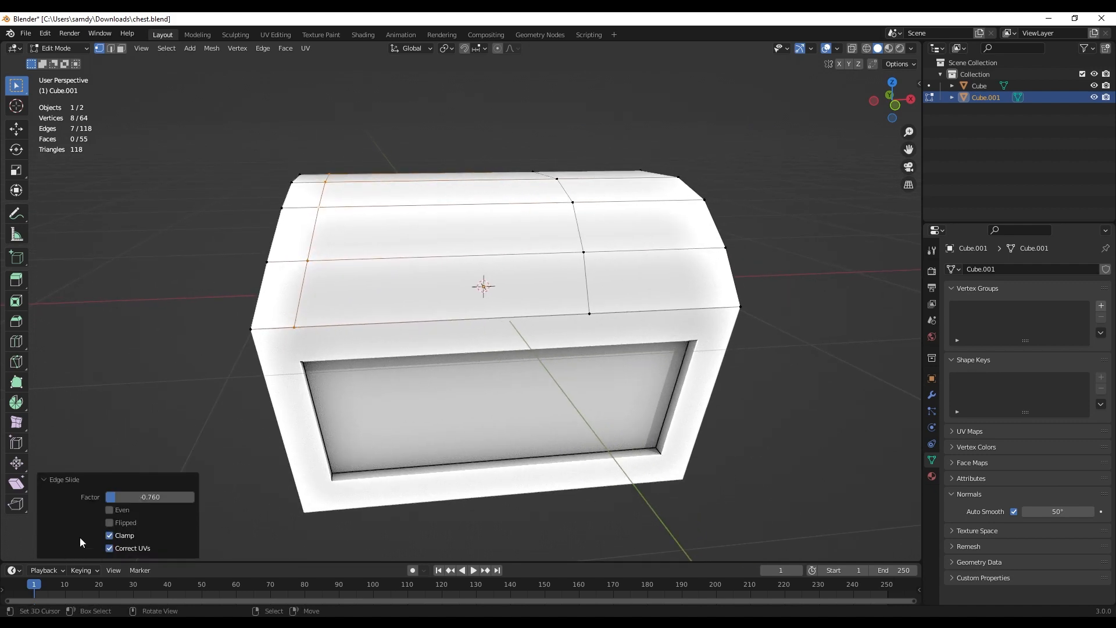
pyautogui.click(151, 496)
pyautogui.hotkey('ctrl', 'c')
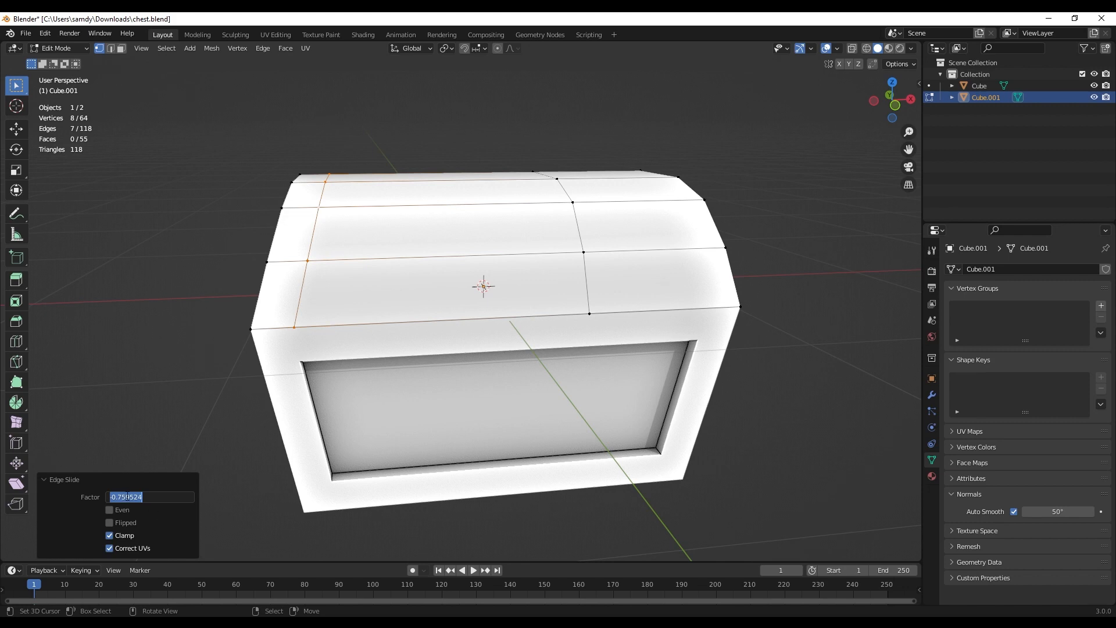
pyautogui.click(460, 399)
# Step: Slide the lid's other edge loop toward the right end using the copied factor of -0.760
pyautogui.keyDown('shift'); pyautogui.moveTo(513, 383); pyautogui.dragTo(419, 397, button='middle'); pyautogui.keyUp('shift')
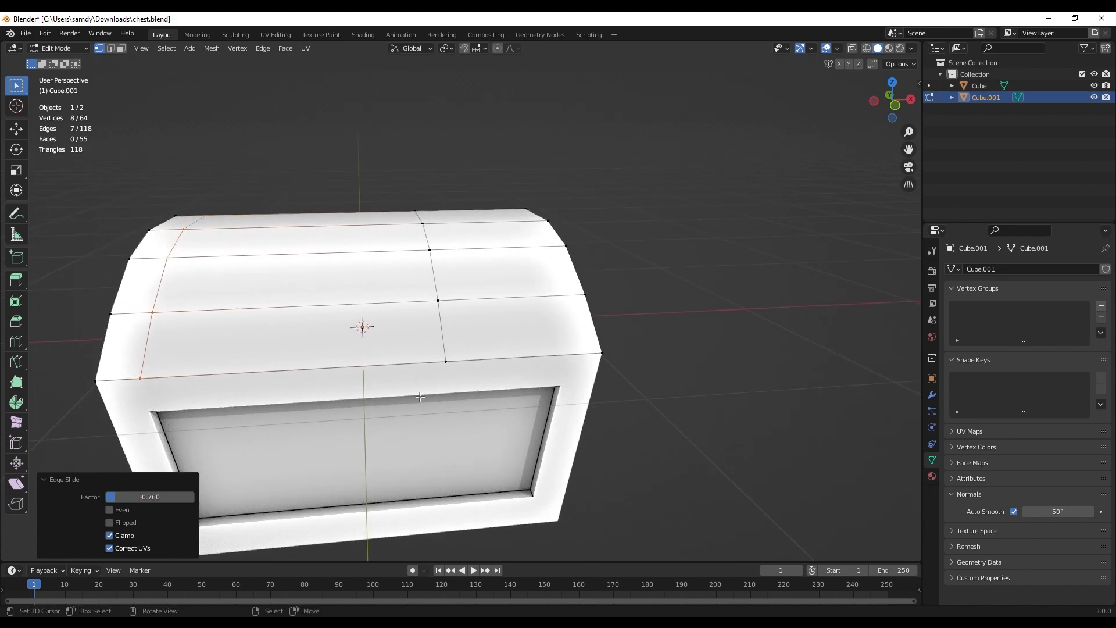
pyautogui.keyDown('alt'); pyautogui.click(440, 316); pyautogui.keyUp('alt')
pyautogui.moveTo(440, 315)
pyautogui.mouseDown(button='middle')
pyautogui.moveTo(441, 349)
pyautogui.moveTo(443, 298)
pyautogui.mouseUp(button='middle')
pyautogui.press('g')
pyautogui.press('g')
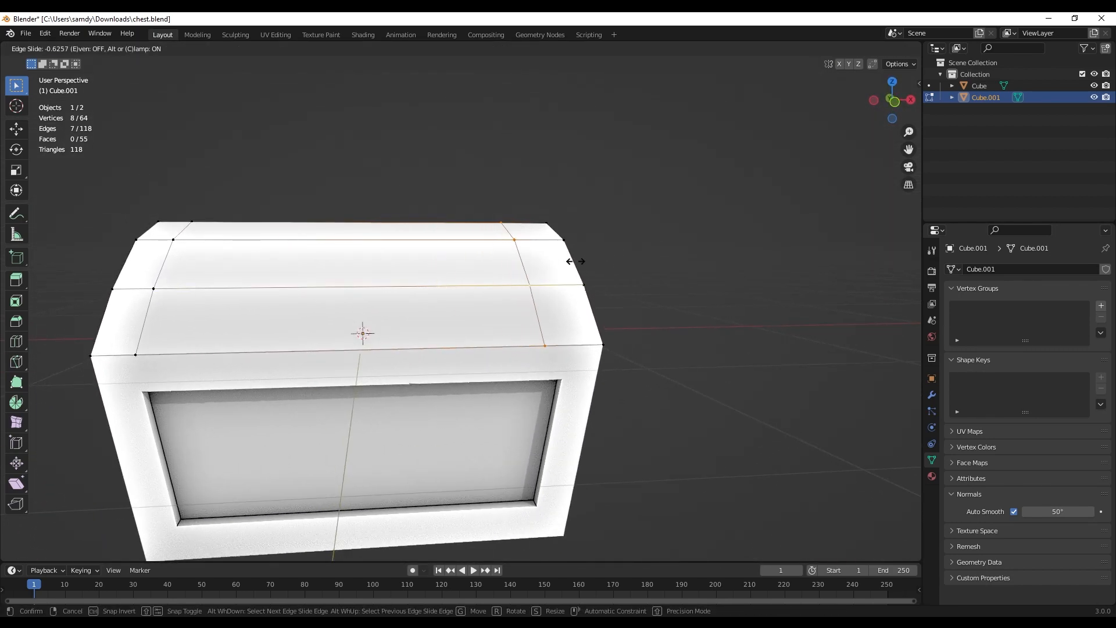
pyautogui.click(597, 242)
pyautogui.click(185, 498)
pyautogui.hotkey('ctrl', 'v')
pyautogui.press('Return')
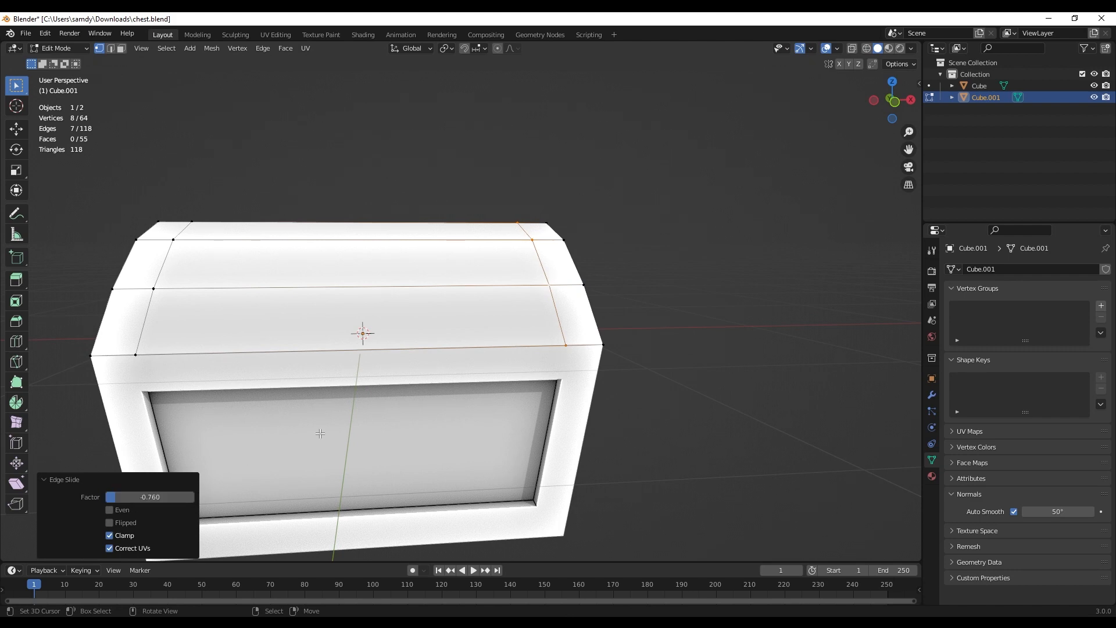
# Step: Extrude the lid's curved middle faces between the two edge loops inward along their normals by about 0.044 m
pyautogui.scroll(-4, 458, 372)
pyautogui.hotkey('alt', 'a')
pyautogui.scroll(4, 459, 369)
pyautogui.moveTo(427, 351); pyautogui.dragTo(286, 324, button='middle')
pyautogui.press('3')
pyautogui.hotkey('ctrl', 's')
pyautogui.click(274, 351)
pyautogui.keyDown('shift'); pyautogui.click(274, 304); pyautogui.keyUp('shift')
pyautogui.keyDown('shift'); pyautogui.click(269, 265); pyautogui.keyUp('shift')
pyautogui.keyDown('shift'); pyautogui.click(267, 244); pyautogui.keyUp('shift')
pyautogui.moveTo(269, 242); pyautogui.dragTo(482, 255, button='middle')
pyautogui.keyDown('shift'); pyautogui.click(478, 304); pyautogui.keyUp('shift')
pyautogui.keyDown('shift'); pyautogui.click(478, 285); pyautogui.keyUp('shift')
pyautogui.moveTo(494, 334); pyautogui.dragTo(354, 317, button='middle')
pyautogui.hotkey('alt', 'e')
pyautogui.click(357, 316)
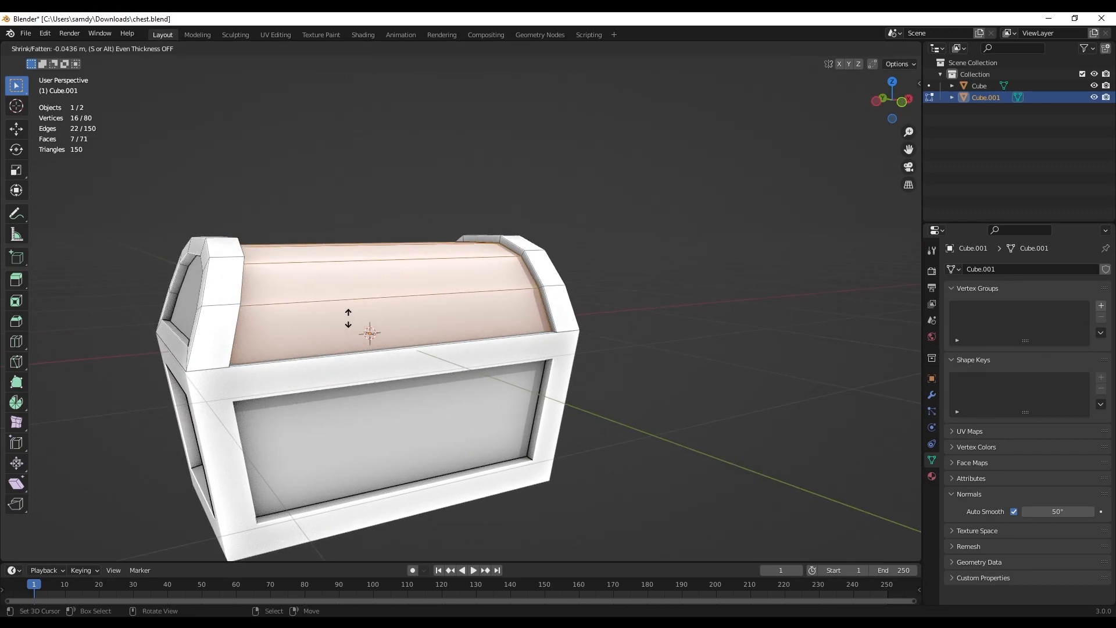
pyautogui.click(348, 318)
# Step: Return to Object Mode, deselect the lid and save the chest file
pyautogui.moveTo(348, 318)
pyautogui.mouseDown(button='middle')
pyautogui.moveTo(308, 347)
pyautogui.moveTo(237, 342)
pyautogui.moveTo(364, 301)
pyautogui.moveTo(335, 307)
pyautogui.mouseUp(button='middle')
pyautogui.scroll(-5, 308, 348)
pyautogui.press('Tab')
pyautogui.rightClick(236, 342)
pyautogui.scroll(2, 340, 302)
pyautogui.hotkey('ctrl', 's')
pyautogui.scroll(2, 396, 301)
pyautogui.scroll(-7, 455, 190)
pyautogui.moveTo(455, 189); pyautogui.dragTo(436, 204, button='middle')
pyautogui.scroll(4, 474, 225)
pyautogui.scroll(2, 469, 169)
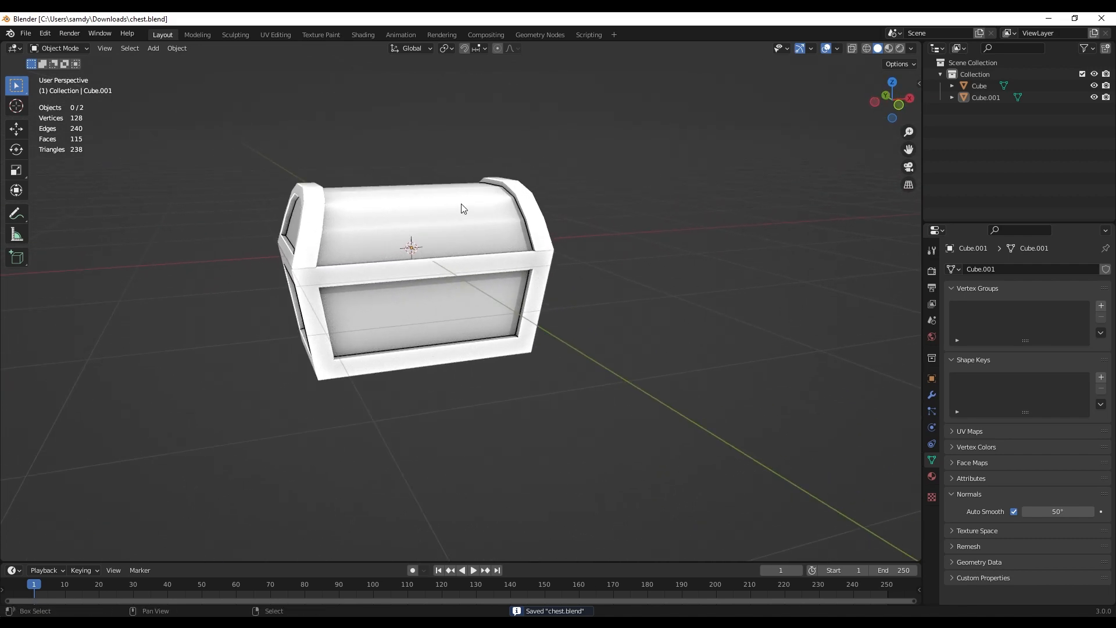
# Step: Add a cube and raise it along the Z axis above the chest
pyautogui.hotkey('shift', 'a')
pyautogui.moveTo(472, 185)
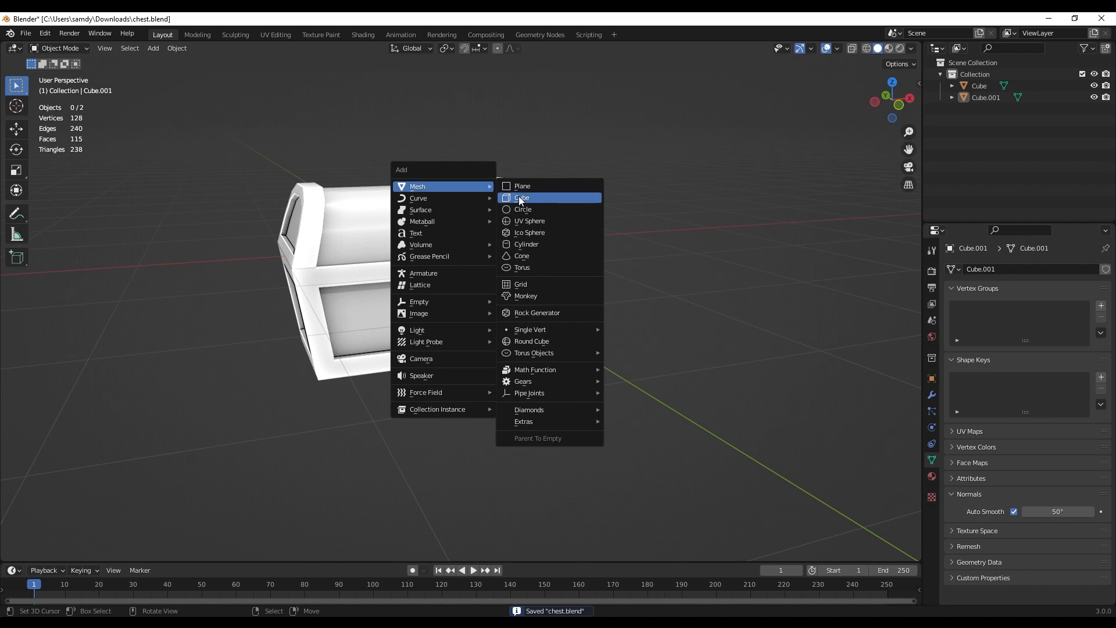
pyautogui.click(518, 199)
pyautogui.scroll(-5, 424, 372)
pyautogui.press('g')
pyautogui.press('z')
pyautogui.click(433, 309)
# Step: Scale the cube down and flatten it along the Y axis into a thin padlock body
pyautogui.press('s')
pyautogui.click(467, 255)
pyautogui.moveTo(467, 254); pyautogui.dragTo(593, 308, button='middle')
pyautogui.press('s')
pyautogui.press('y')
pyautogui.click(484, 268)
pyautogui.scroll(1, 421, 239)
pyautogui.hotkey('alt', 'a')
# Step: Add a torus with 10 major segments and 5 minor segments
pyautogui.moveTo(530, 262); pyautogui.dragTo(385, 244, button='middle')
pyautogui.hotkey('shift', 'a')
pyautogui.moveTo(364, 239)
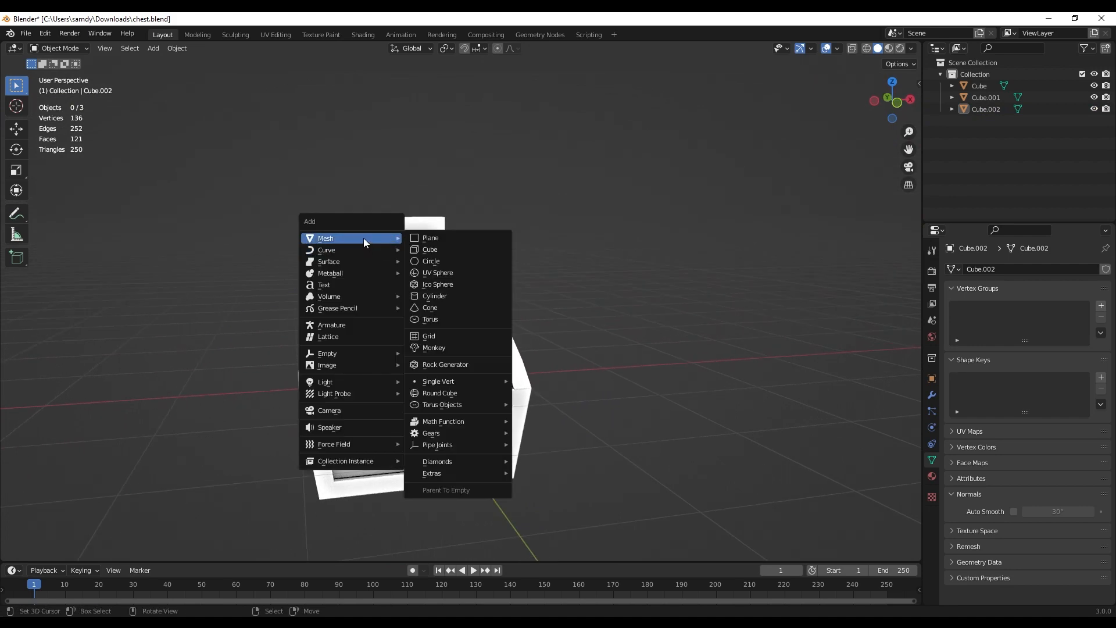
pyautogui.click(430, 317)
pyautogui.moveTo(430, 315); pyautogui.dragTo(442, 346, button='middle')
pyautogui.scroll(-3, 440, 346)
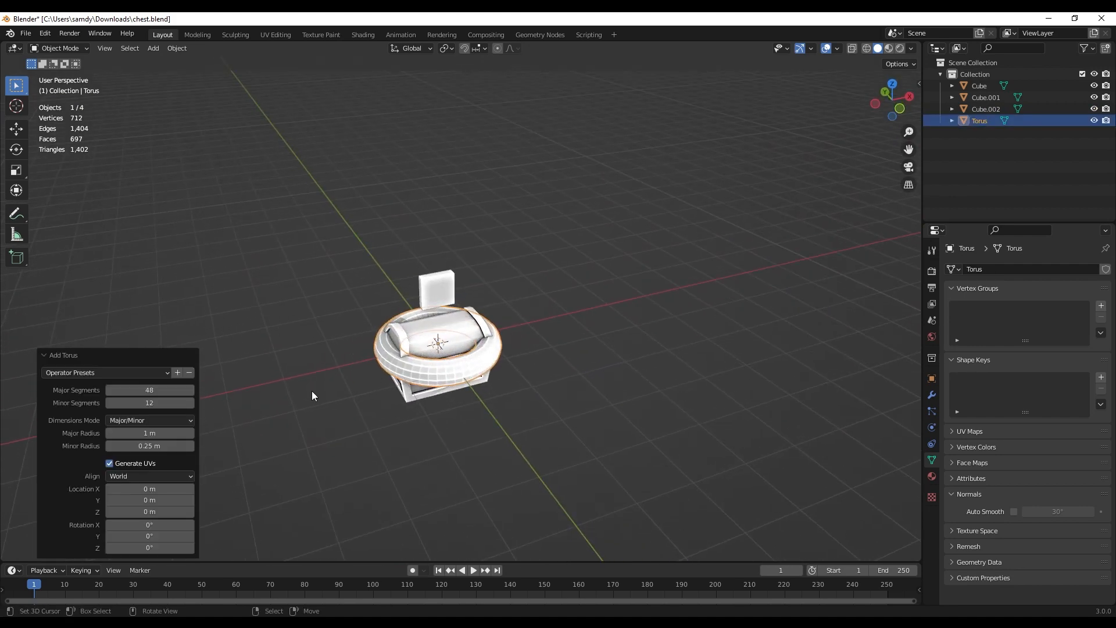
pyautogui.moveTo(178, 390); pyautogui.dragTo(131, 403)
pyautogui.click(158, 391)
pyautogui.write('10')
pyautogui.press('Tab')
pyautogui.write('5')
pyautogui.press('Return')
# Step: Rotate the torus 90° in the right side view so it stands upright
pyautogui.press('KP_3')
pyautogui.write('r90')
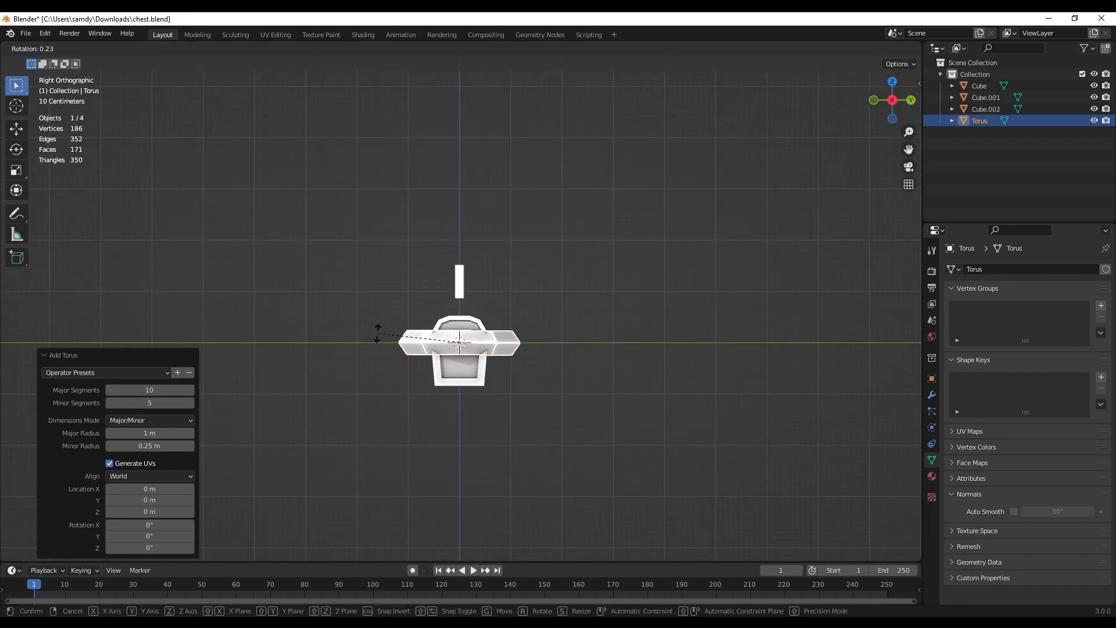
pyautogui.press('Return')
# Step: Raise the torus about 1.69 m along Z to the lock body's top edge and scale it down
pyautogui.press('g')
pyautogui.press('z')
pyautogui.click(469, 330)
pyautogui.press('s')
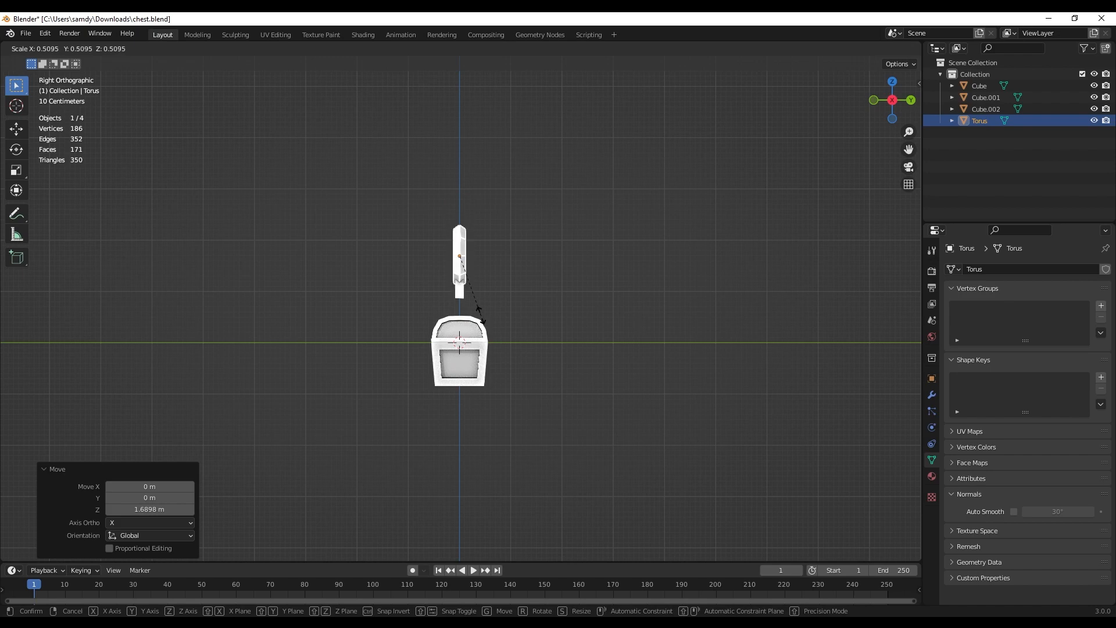
pyautogui.click(471, 279)
# Step: Delete the faces of the torus's lower half in the front view, leaving an arch
pyautogui.scroll(5, 505, 262)
pyautogui.keyDown('shift'); pyautogui.moveTo(505, 262); pyautogui.dragTo(504, 360, button='middle'); pyautogui.keyUp('shift')
pyautogui.press('KP_1')
pyautogui.press('Tab')
pyautogui.hotkey('shift', 'z')
pyautogui.moveTo(357, 357); pyautogui.dragTo(534, 301)
pyautogui.press('x')
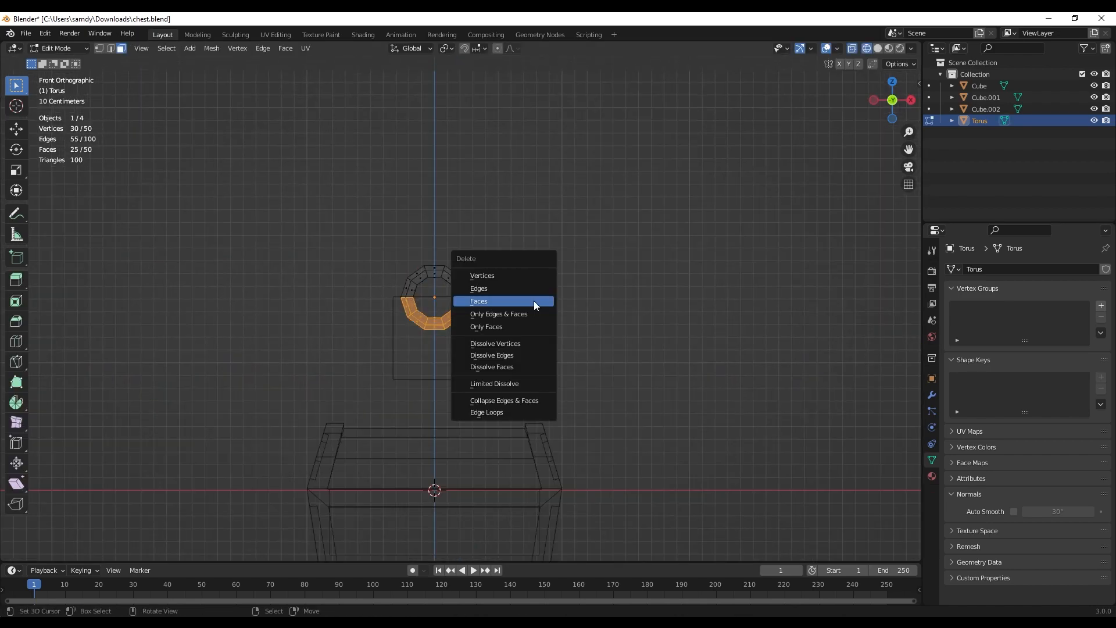
pyautogui.click(534, 302)
# Step: Move the arch's upper vertices up along Z to lengthen the padlock shackle
pyautogui.moveTo(351, 224); pyautogui.dragTo(548, 288)
pyautogui.press('g')
pyautogui.press('z')
pyautogui.click(547, 286)
pyautogui.hotkey('alt', 'a')
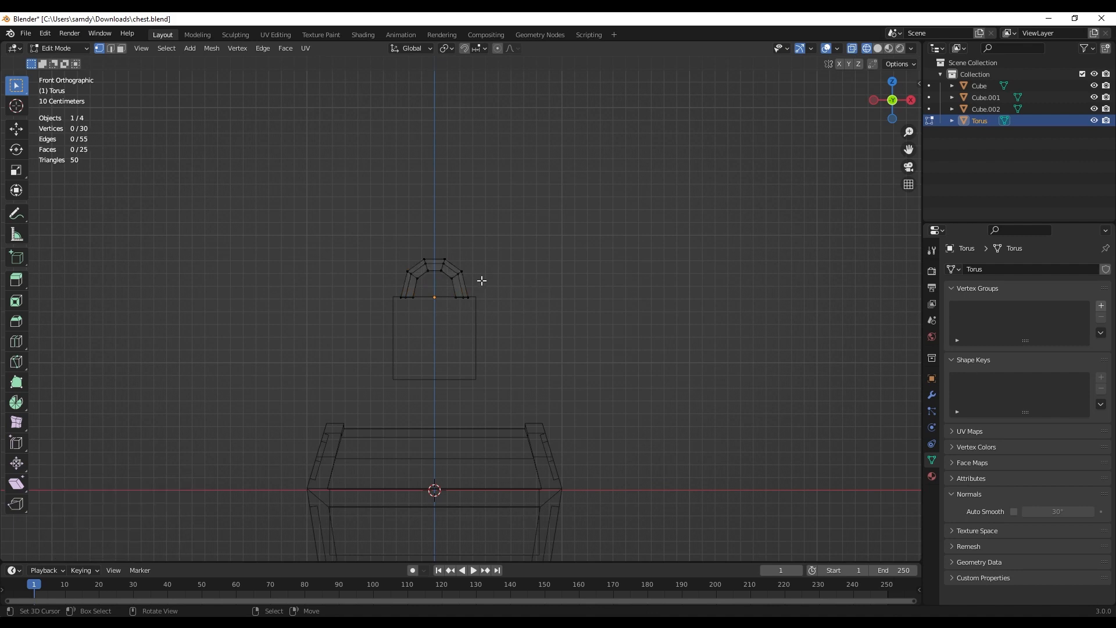
# Step: Return to solid shading and scale the shackle up slightly above the lock body
pyautogui.hotkey('shift', 'z')
pyautogui.press('Tab')
pyautogui.scroll(2, 476, 265)
pyautogui.keyDown('shift'); pyautogui.moveTo(476, 264); pyautogui.dragTo(464, 281, button='middle'); pyautogui.keyUp('shift')
pyautogui.press('s')
pyautogui.click(463, 301)
# Step: Apply smooth shading to all faces of the shackle mesh
pyautogui.press('Tab')
pyautogui.press('a')
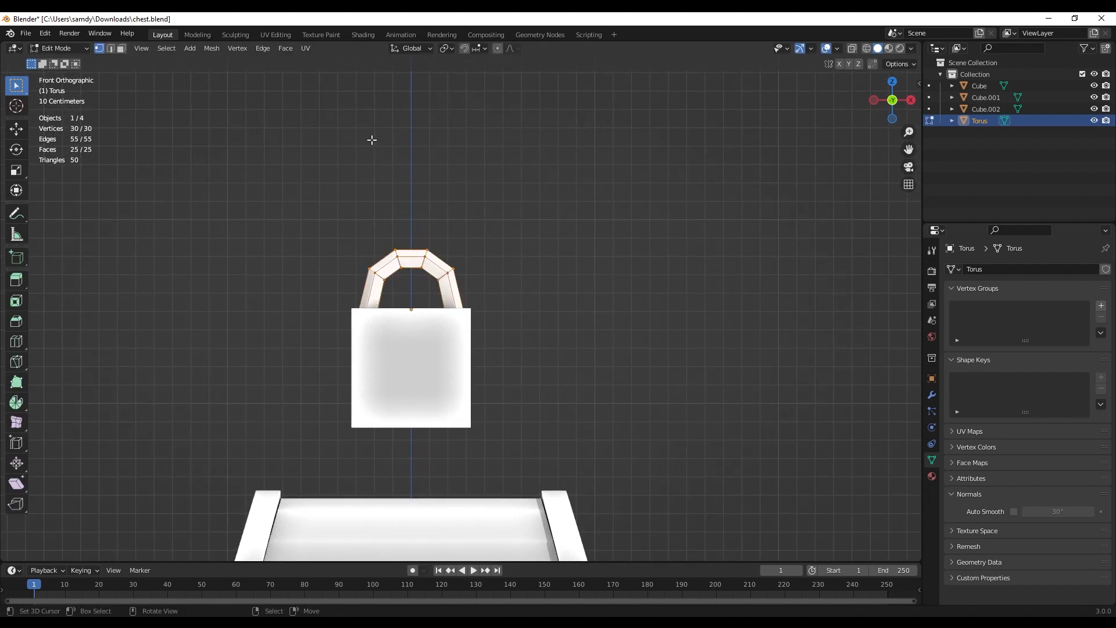
pyautogui.click(280, 53)
pyautogui.click(328, 275)
# Step: Join the shackle and the lock body into one object and save chest.blend
pyautogui.press('Tab')
pyautogui.keyDown('shift'); pyautogui.rightClick(426, 356); pyautogui.keyUp('shift')
pyautogui.hotkey('ctrl', 'j')
pyautogui.moveTo(425, 354); pyautogui.dragTo(286, 364, button='middle')
pyautogui.hotkey('ctrl', 's')
# Step: Bevel the lock body's two lower side edges with one segment and a width of about 0.596 m
pyautogui.press('Tab')
pyautogui.keyDown('shift'); pyautogui.rightClick(461, 401); pyautogui.keyUp('shift')
pyautogui.moveTo(477, 401); pyautogui.dragTo(542, 407, button='middle')
pyautogui.hotkey('ctrl', 'b')
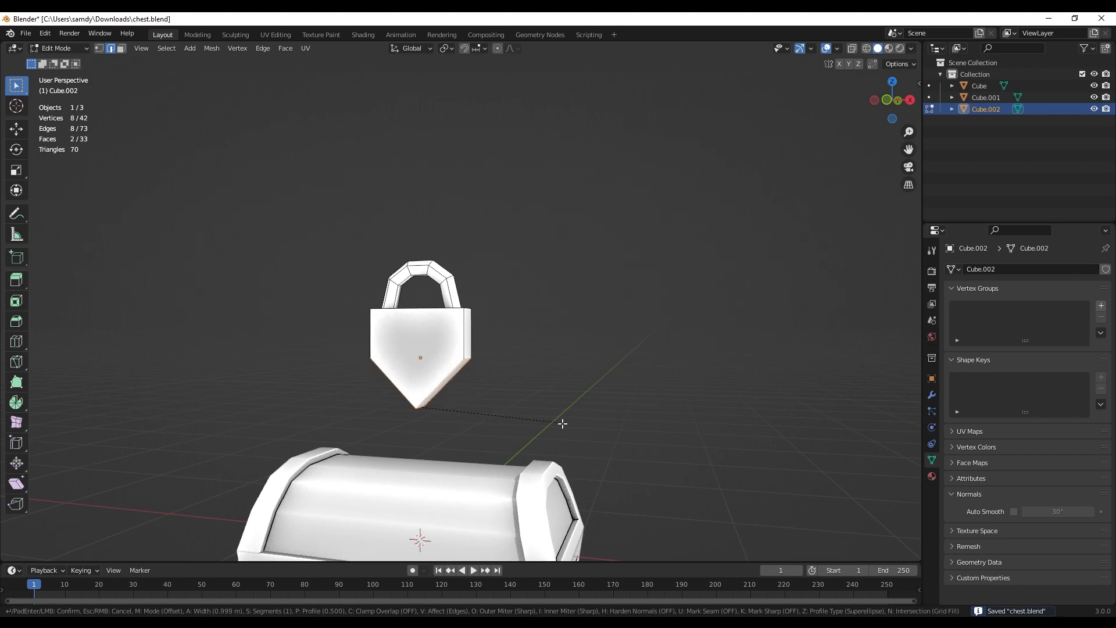
pyautogui.click(546, 411)
# Step: Raise the upper edges of the lower bevel along Z and bevel the body's top side edges about 0.155 m
pyautogui.scroll(3, 546, 410)
pyautogui.moveTo(465, 334); pyautogui.dragTo(413, 325, button='middle')
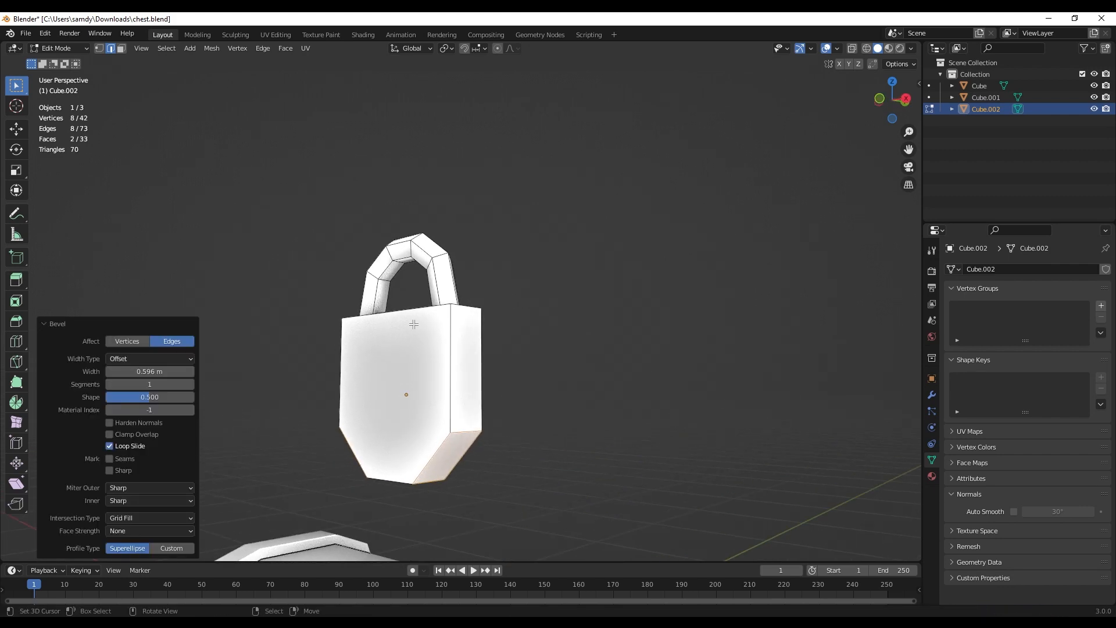
pyautogui.rightClick(453, 433)
pyautogui.moveTo(308, 402); pyautogui.dragTo(431, 404, button='middle')
pyautogui.moveTo(373, 445); pyautogui.dragTo(486, 314, button='middle')
pyautogui.press('g')
pyautogui.press('z')
pyautogui.click(336, 376)
pyautogui.hotkey('ctrl', 'b')
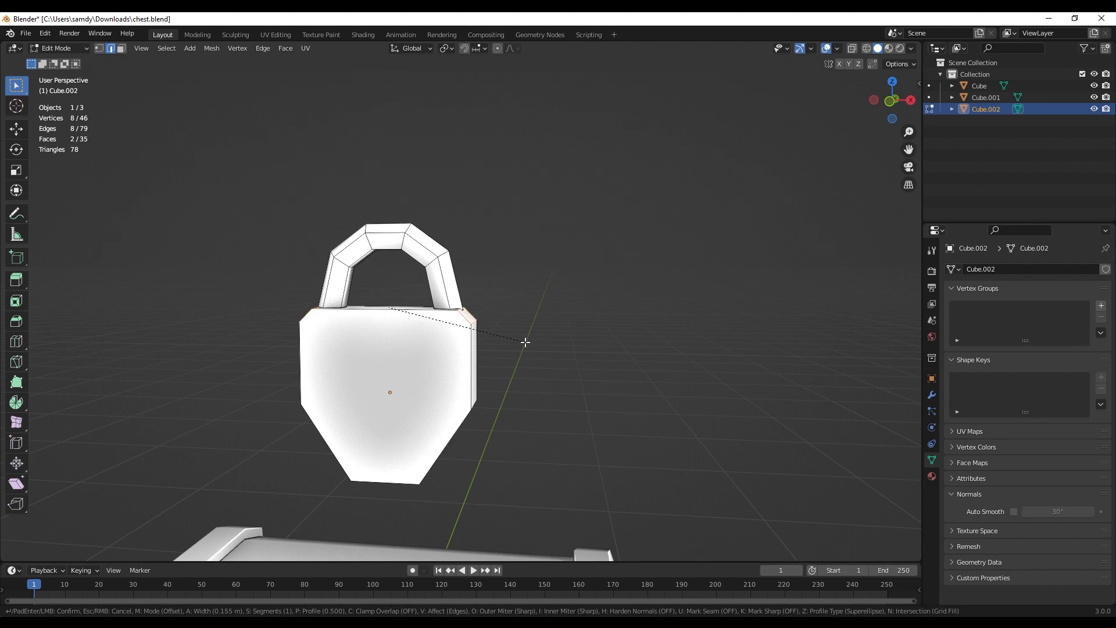
pyautogui.click(525, 342)
# Step: Select the whole shackle, scale it down to about 0.96 and lower it about 0.009 m along Z onto the body
pyautogui.press('l')
pyautogui.moveTo(442, 279); pyautogui.dragTo(337, 335, button='middle')
pyautogui.press('KP_1')
pyautogui.press('s')
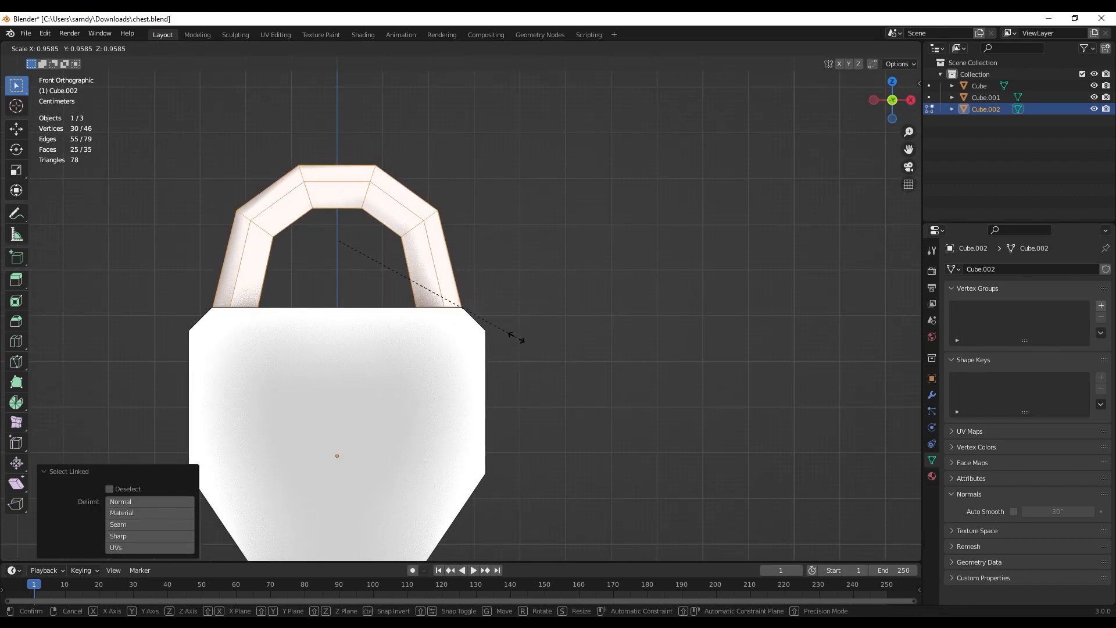
pyautogui.click(514, 335)
pyautogui.press('g')
pyautogui.press('g')
pyautogui.click(516, 339)
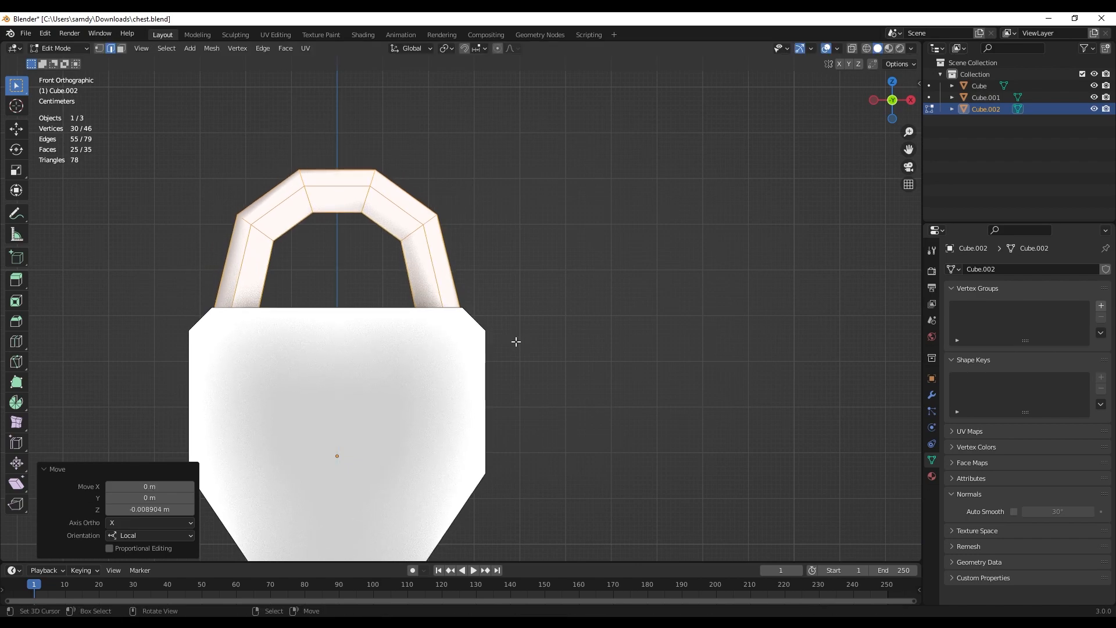
# Step: Leave mesh editing, deselect the padlock and save the chest file
pyautogui.press('Tab')
pyautogui.moveTo(480, 330); pyautogui.dragTo(458, 308, button='middle')
pyautogui.hotkey('alt', 'a')
pyautogui.scroll(-5, 425, 326)
pyautogui.hotkey('ctrl', 's')
pyautogui.scroll(-3, 425, 326)
pyautogui.scroll(-1, 458, 295)
pyautogui.scroll(-2, 459, 297)
# Step: Scale down the padlock in the right side view and move it to the front of the chest
pyautogui.click(433, 308)
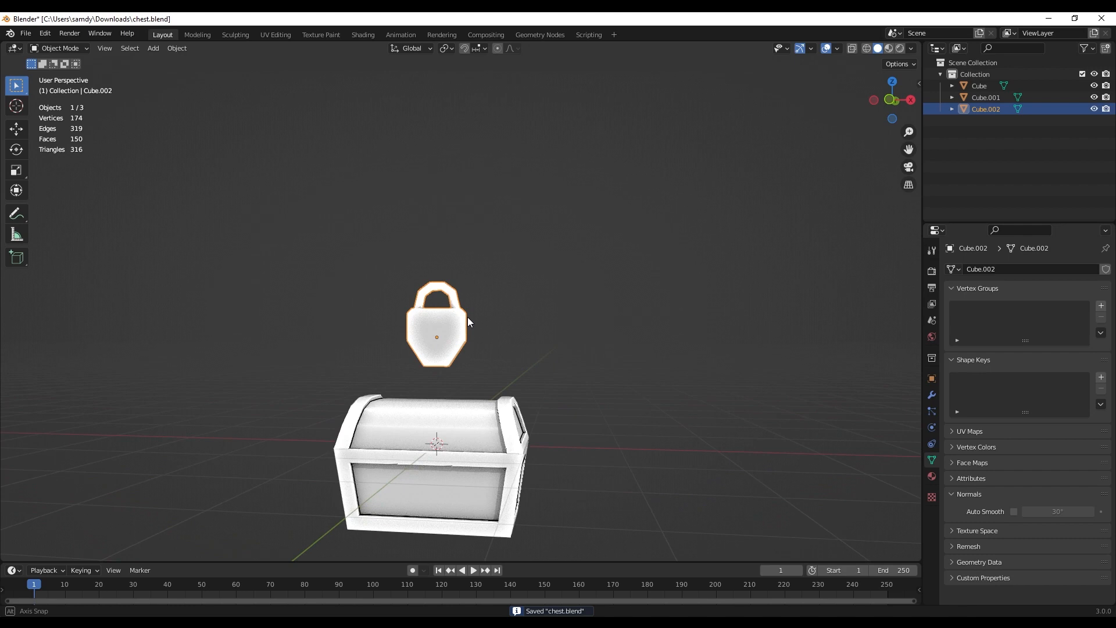
pyautogui.press('KP_3')
pyautogui.press('s')
pyautogui.click(480, 279)
pyautogui.press('g')
pyautogui.click(421, 404)
# Step: Fine-position the padlock against the chest front and rotate it to follow the slope of the front face
pyautogui.keyDown('shift'); pyautogui.moveTo(414, 385); pyautogui.dragTo(487, 350, button='middle'); pyautogui.keyUp('shift')
pyautogui.scroll(7, 448, 312)
pyautogui.press('g')
pyautogui.click(514, 315)
pyautogui.press('r')
pyautogui.click(515, 342)
# Step: Deselect everything, check the padlock's placement on the chest and save chest.blend
pyautogui.rightClick(401, 253)
pyautogui.hotkey('alt', 'a')
pyautogui.scroll(-4, 402, 254)
pyautogui.moveTo(407, 256); pyautogui.dragTo(508, 304, button='middle')
pyautogui.scroll(-3, 565, 298)
pyautogui.hotkey('ctrl', 's')
pyautogui.scroll(3, 524, 324)
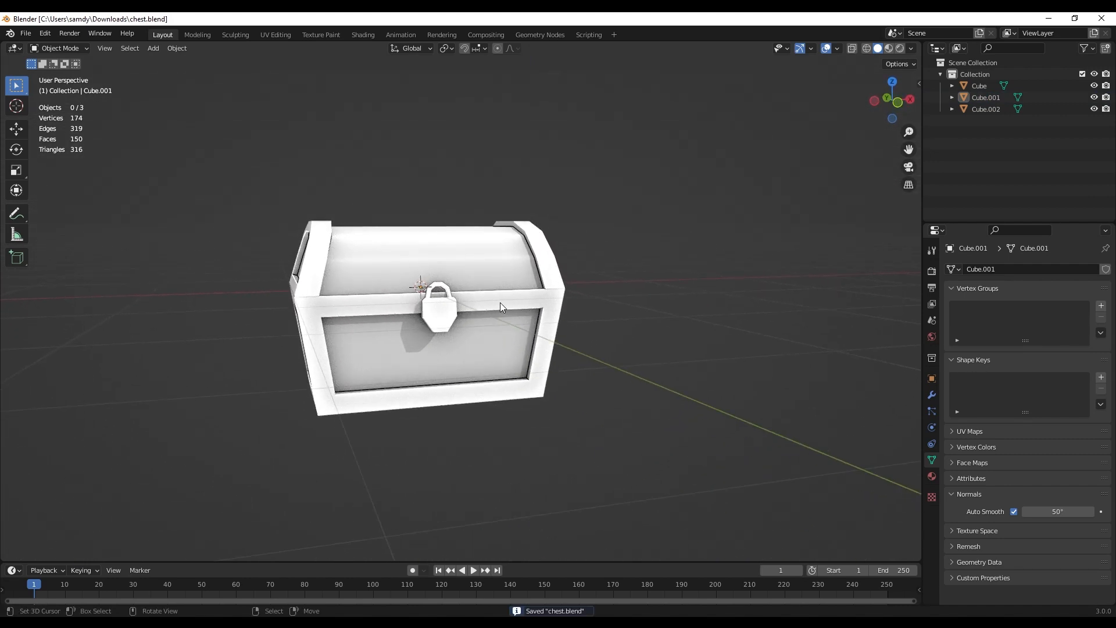